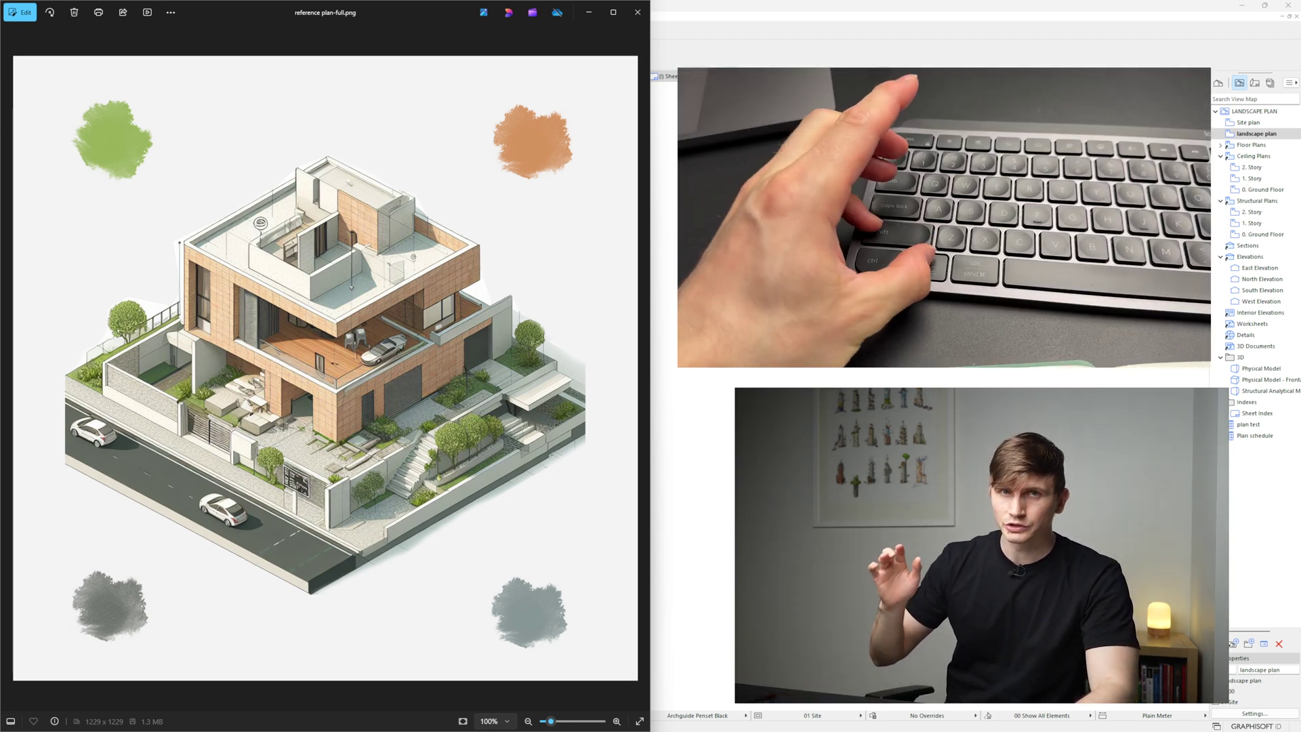
Step: Snip the entire reference plan image, colour blobs included, with Snipping Tool
key(super+shift+s)
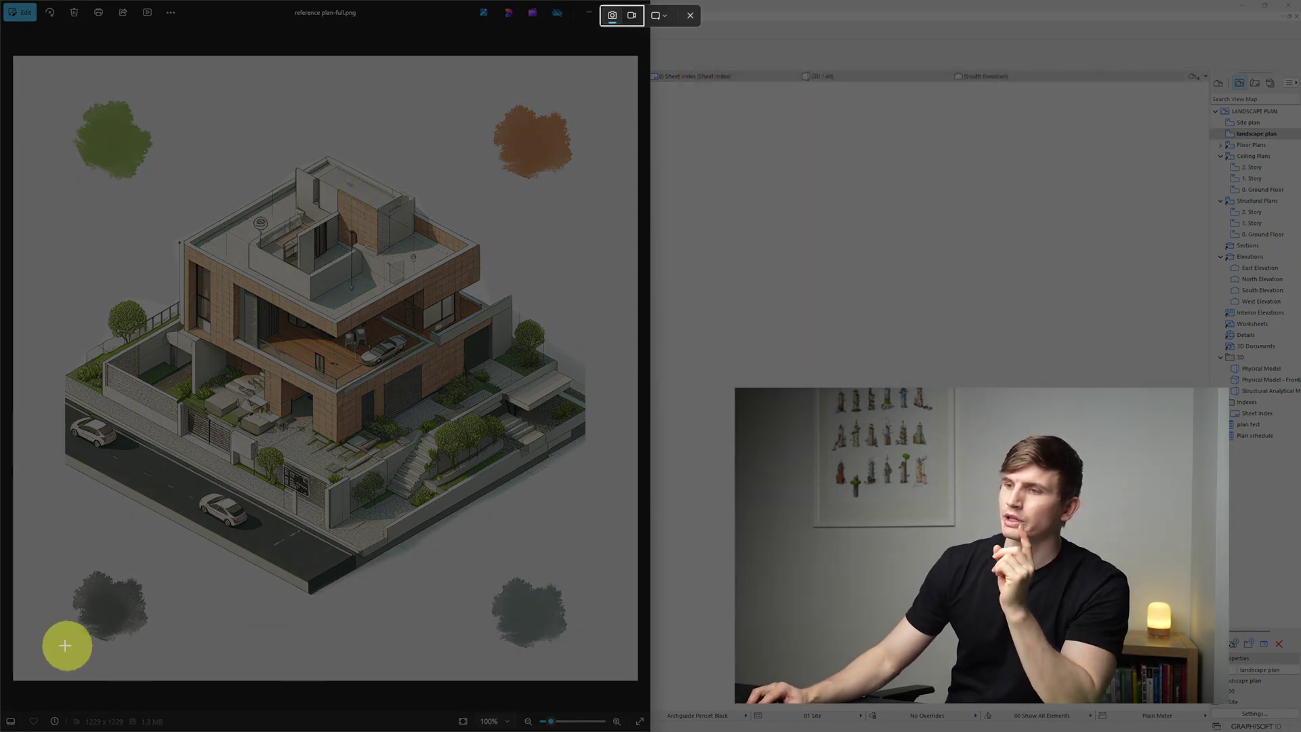
drag(19, 675, 633, 67)
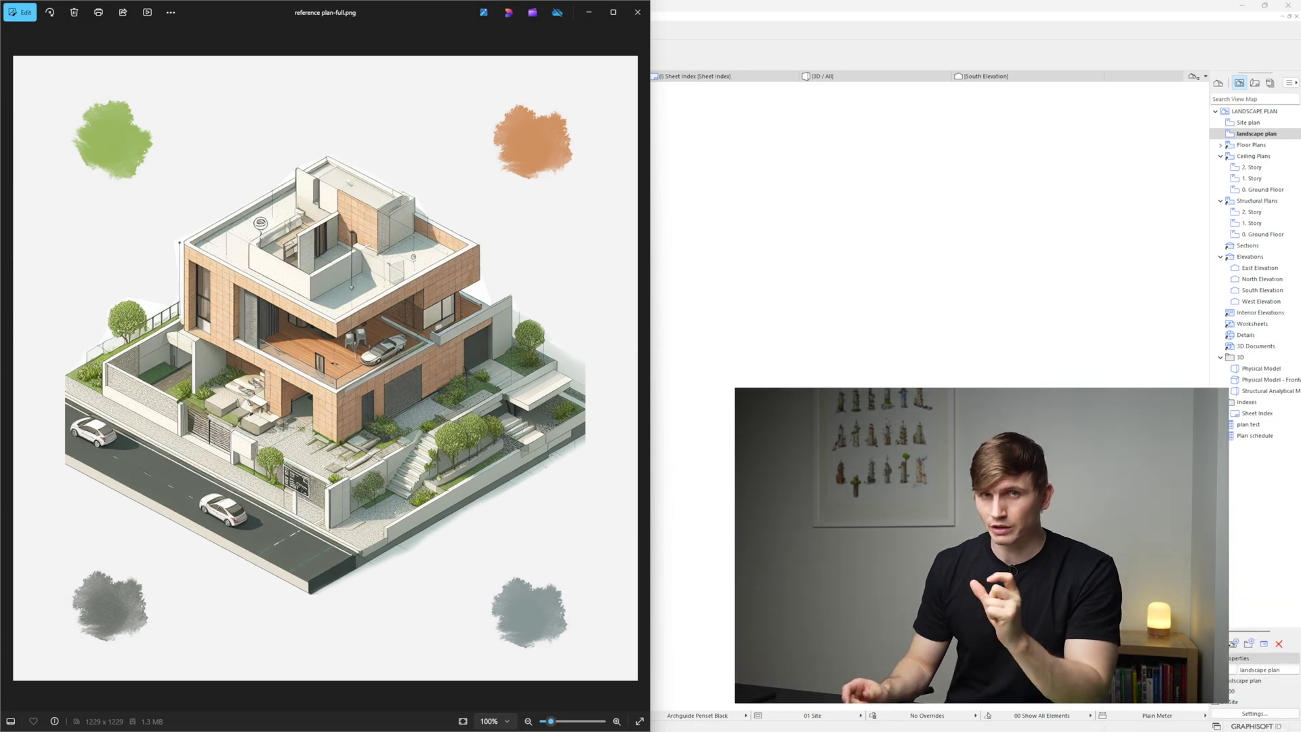
Step: Launch Paint from the app launcher and paste the reference plan snip onto the canvas
key(alt+space)
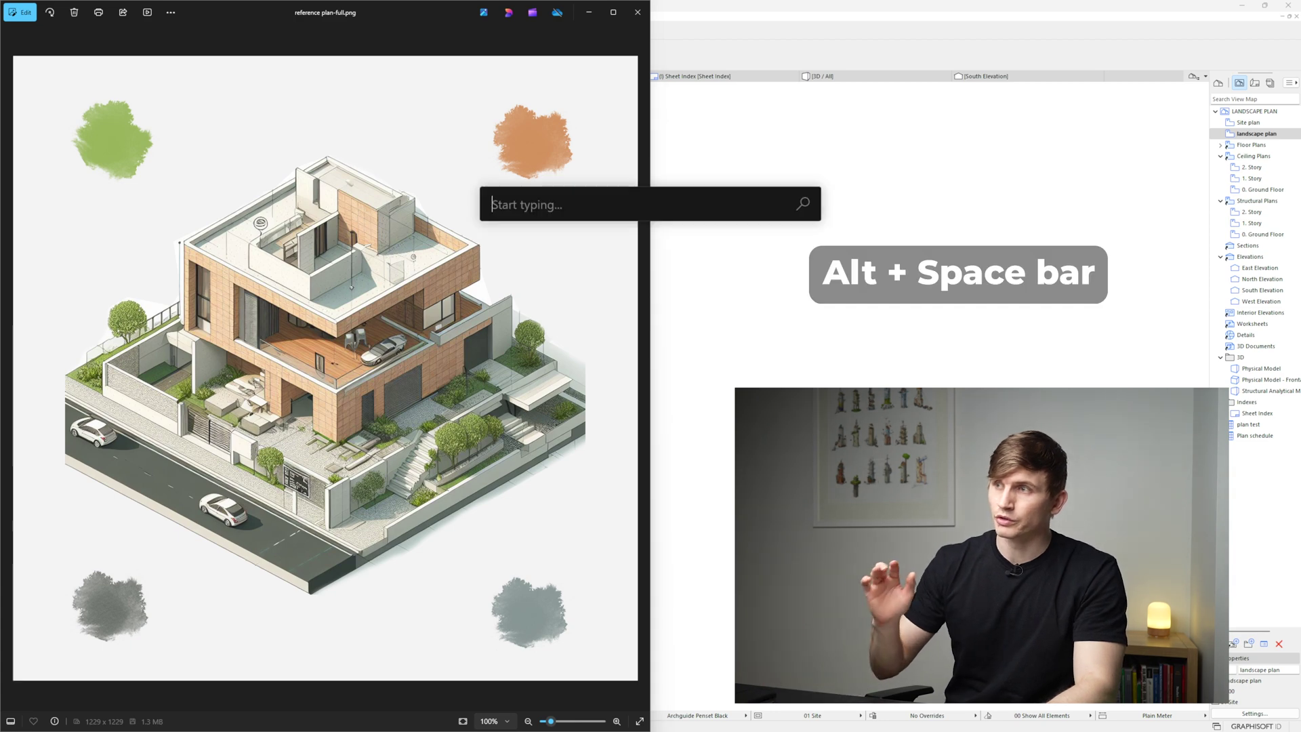
text(paint)
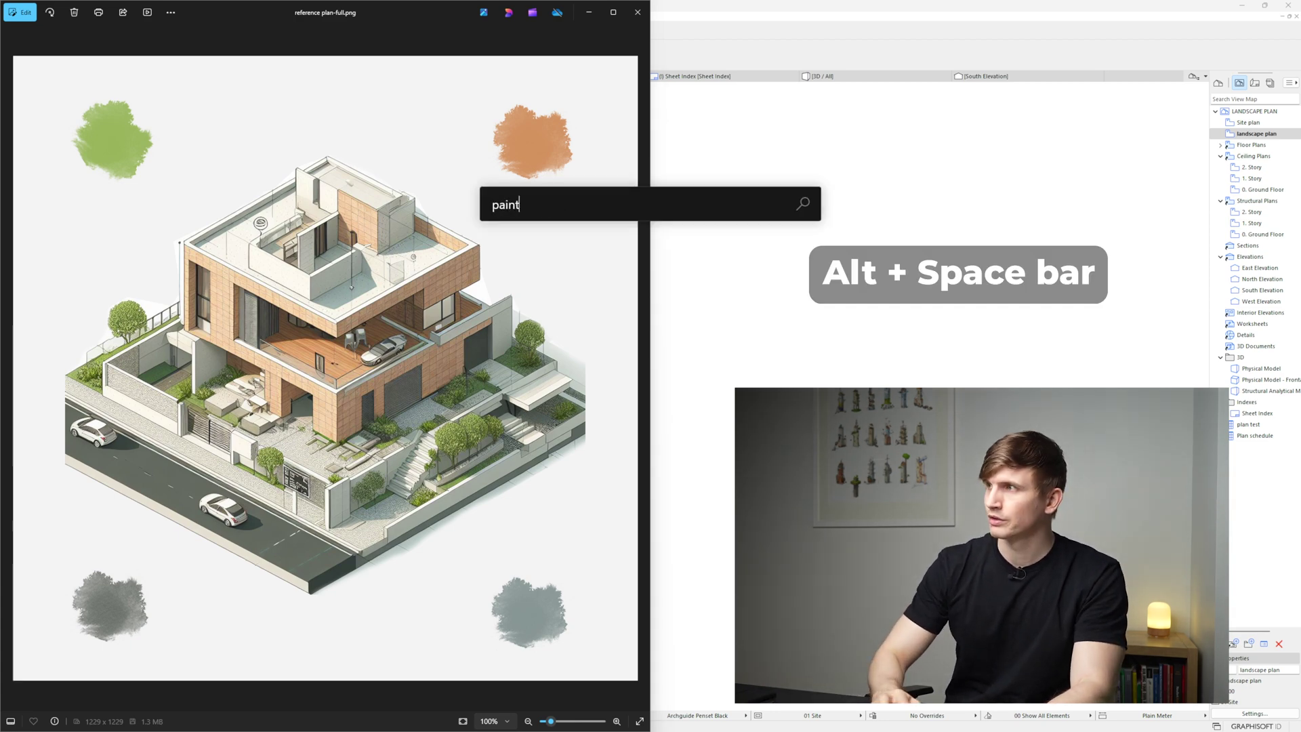
key(Return)
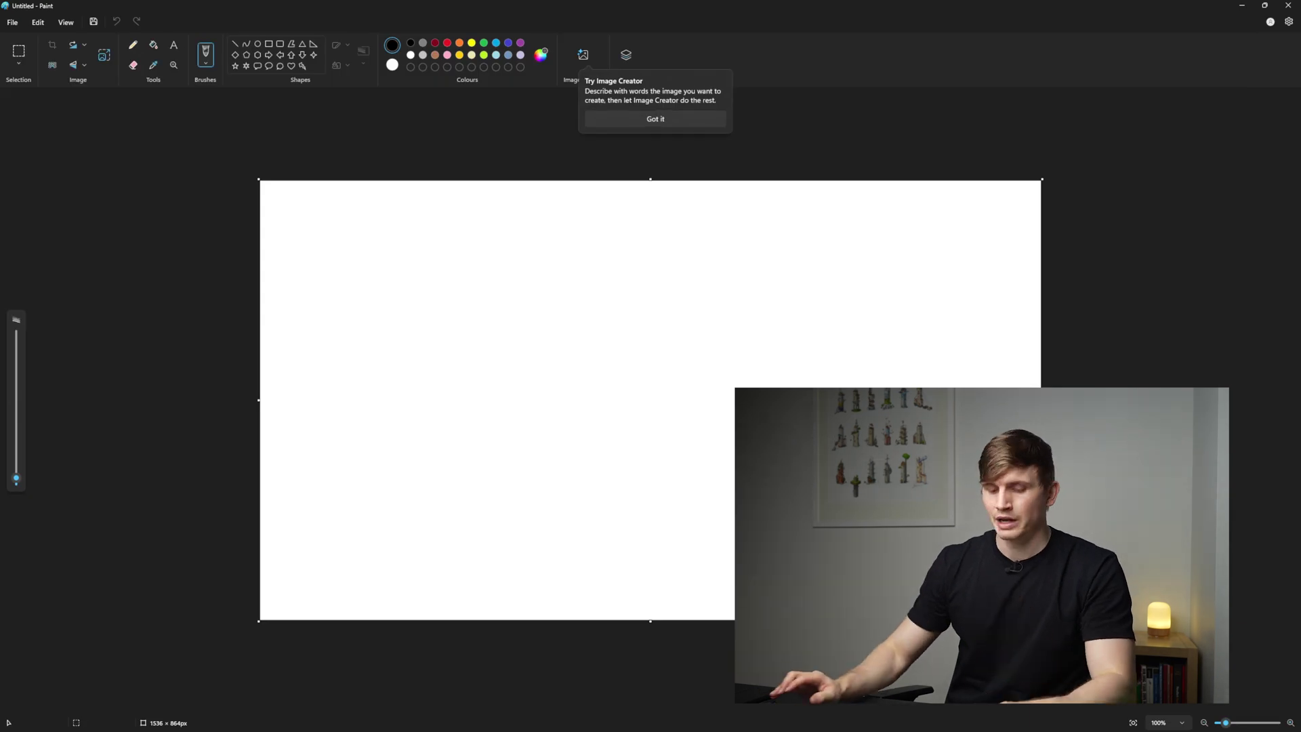
key(ctrl+v)
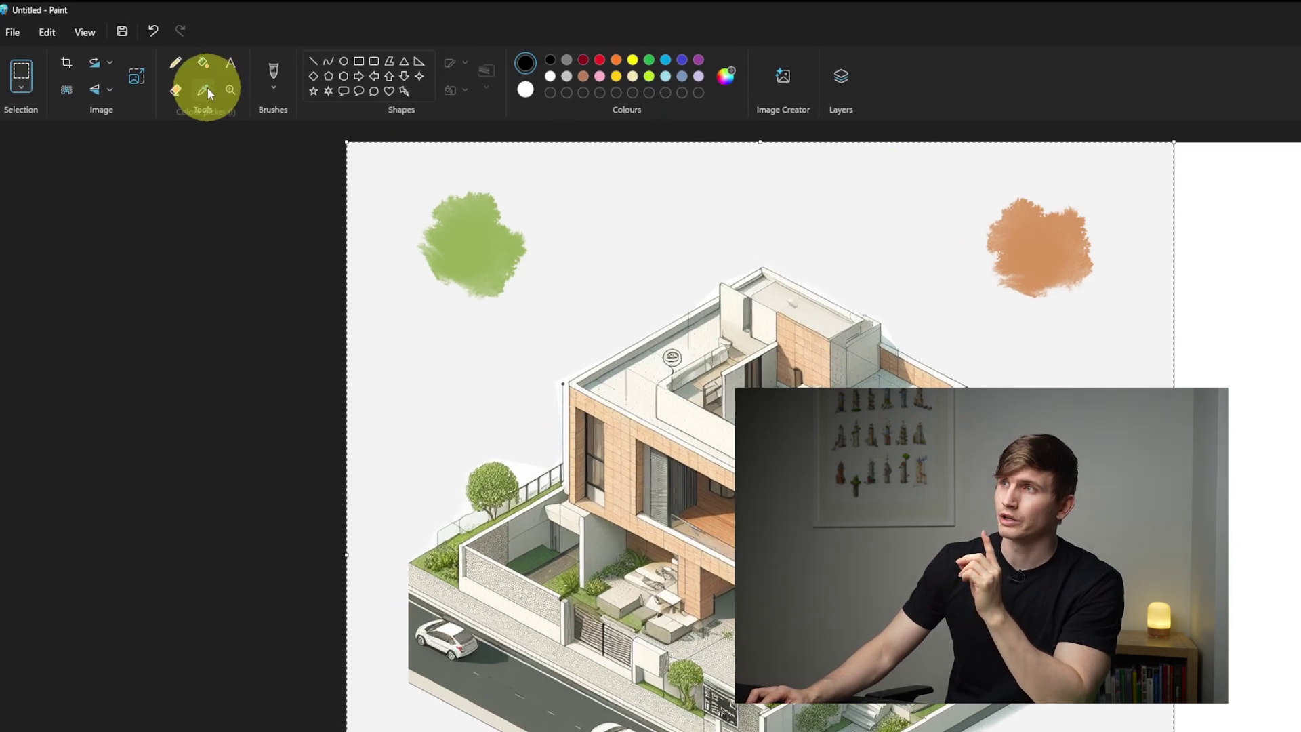
Step: Pick the green blob's colour and show #98B159 (RGB 152, 177, 89) in Edit colours
click(203, 89)
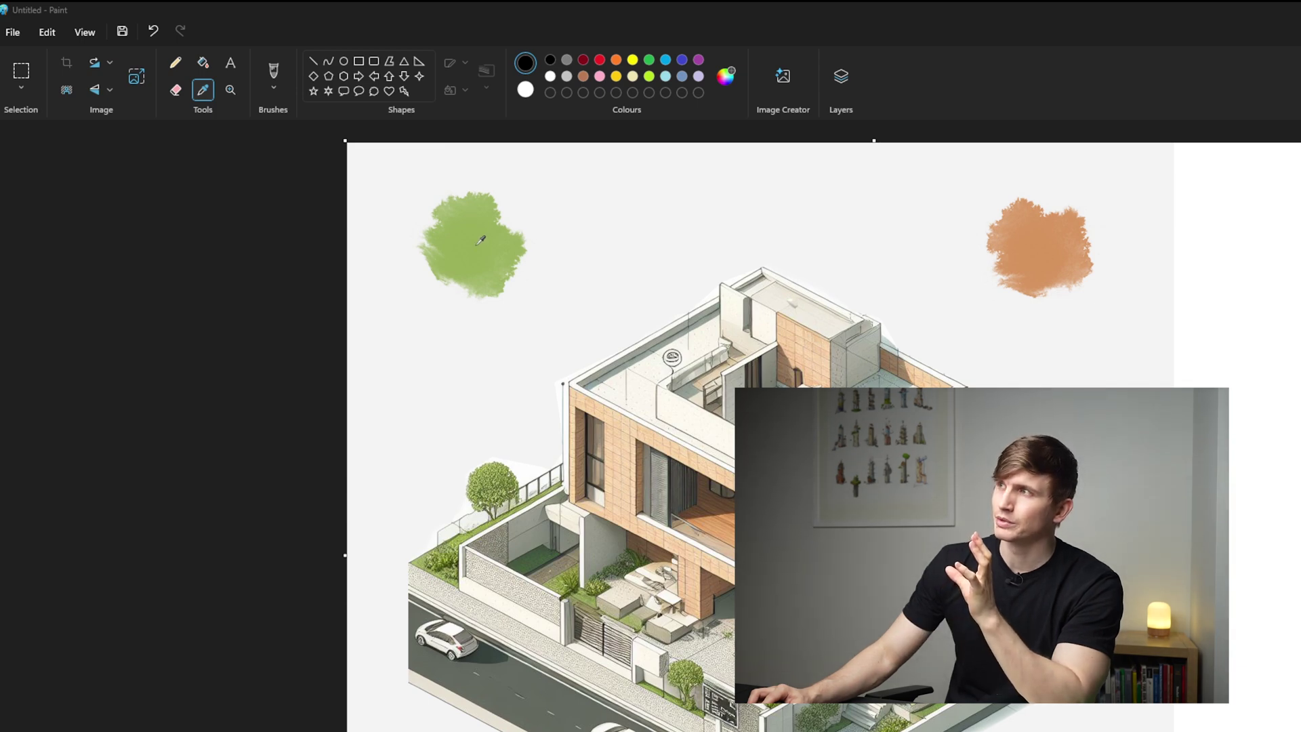
click(480, 240)
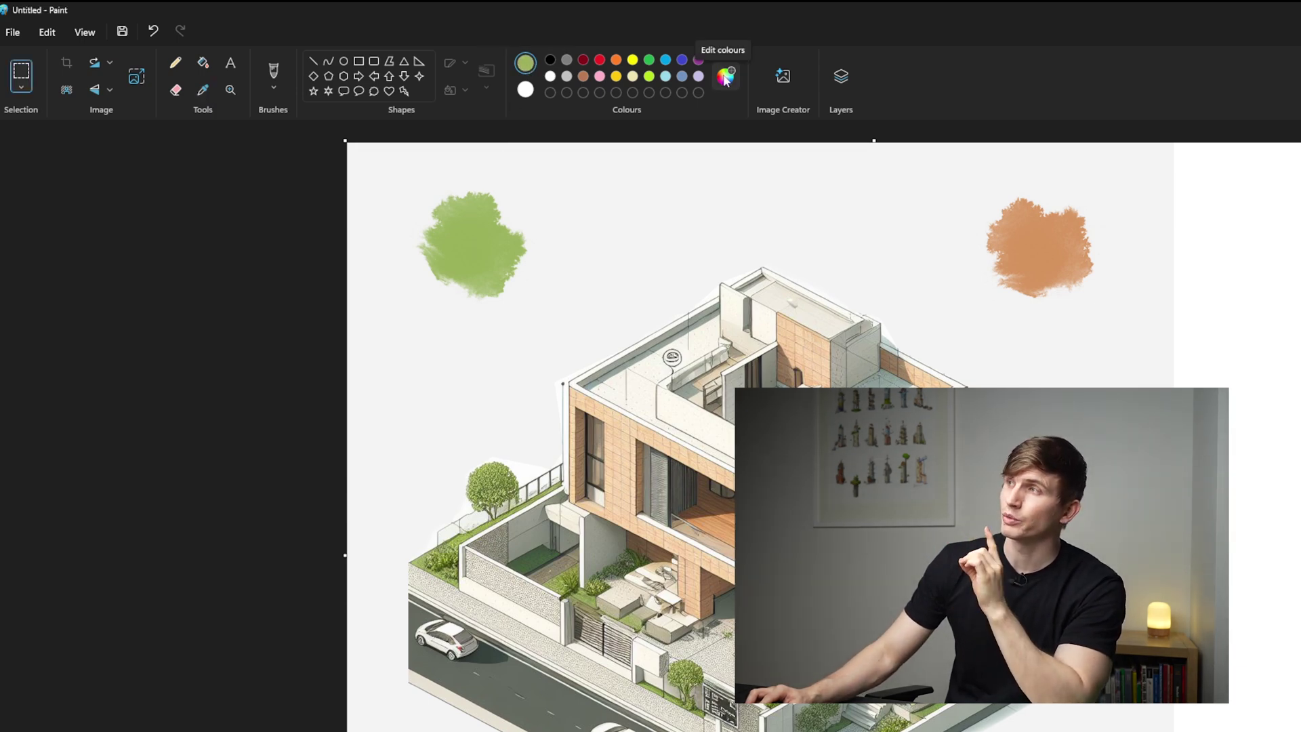
click(725, 80)
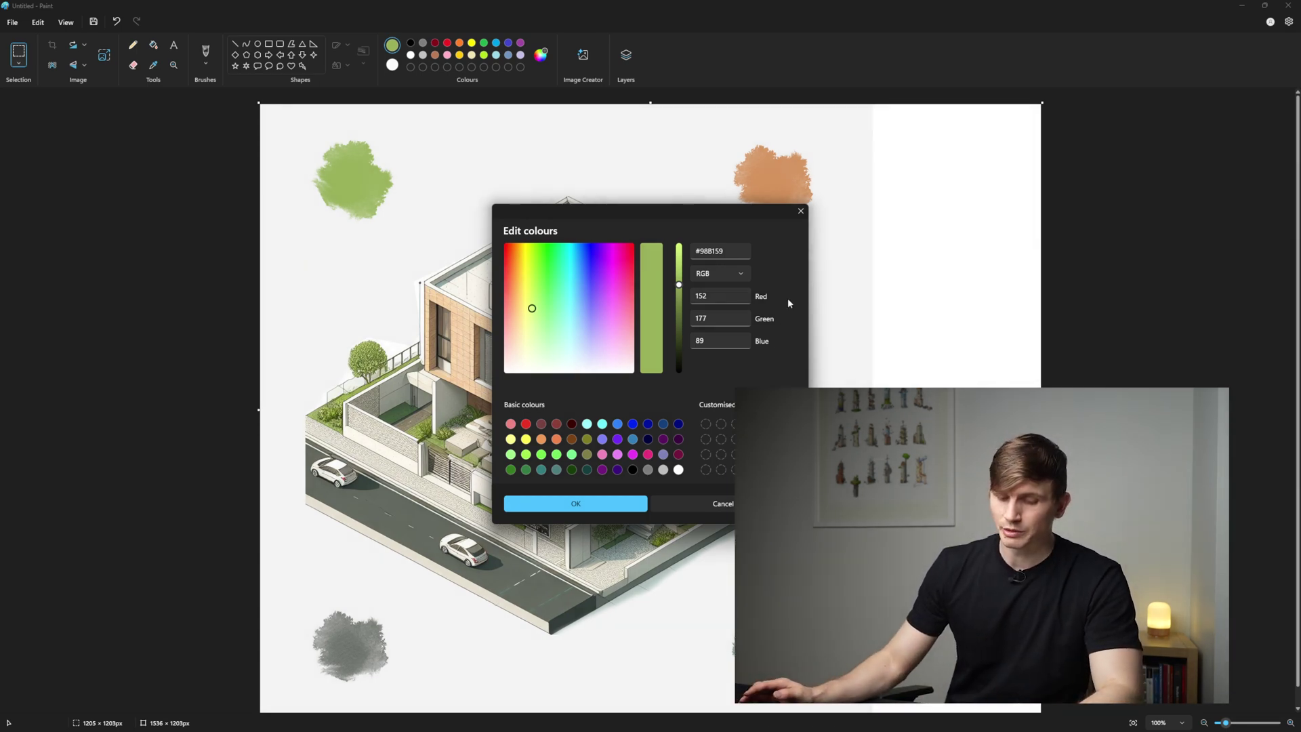
Step: Snip Paint's colour preview and RGB fields and paste them into the Archicad landscape plan
key(super+shift+s)
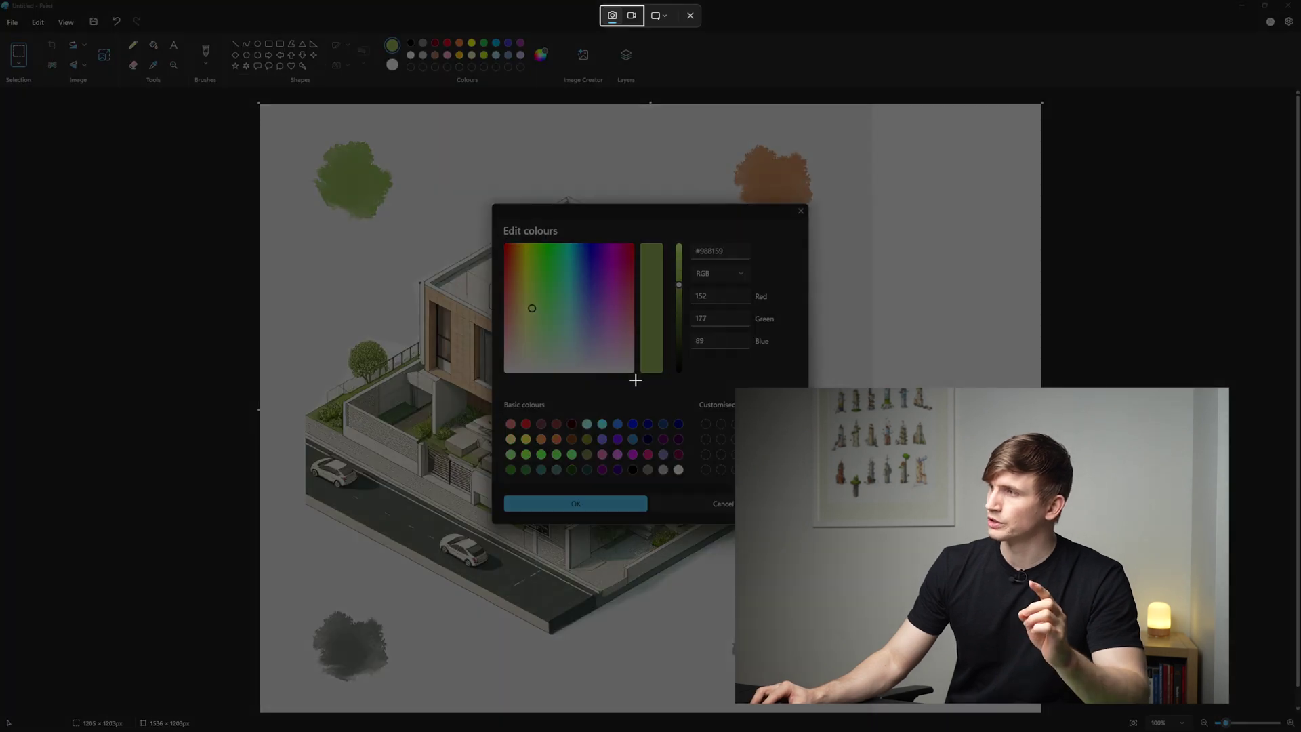
drag(635, 380, 793, 232)
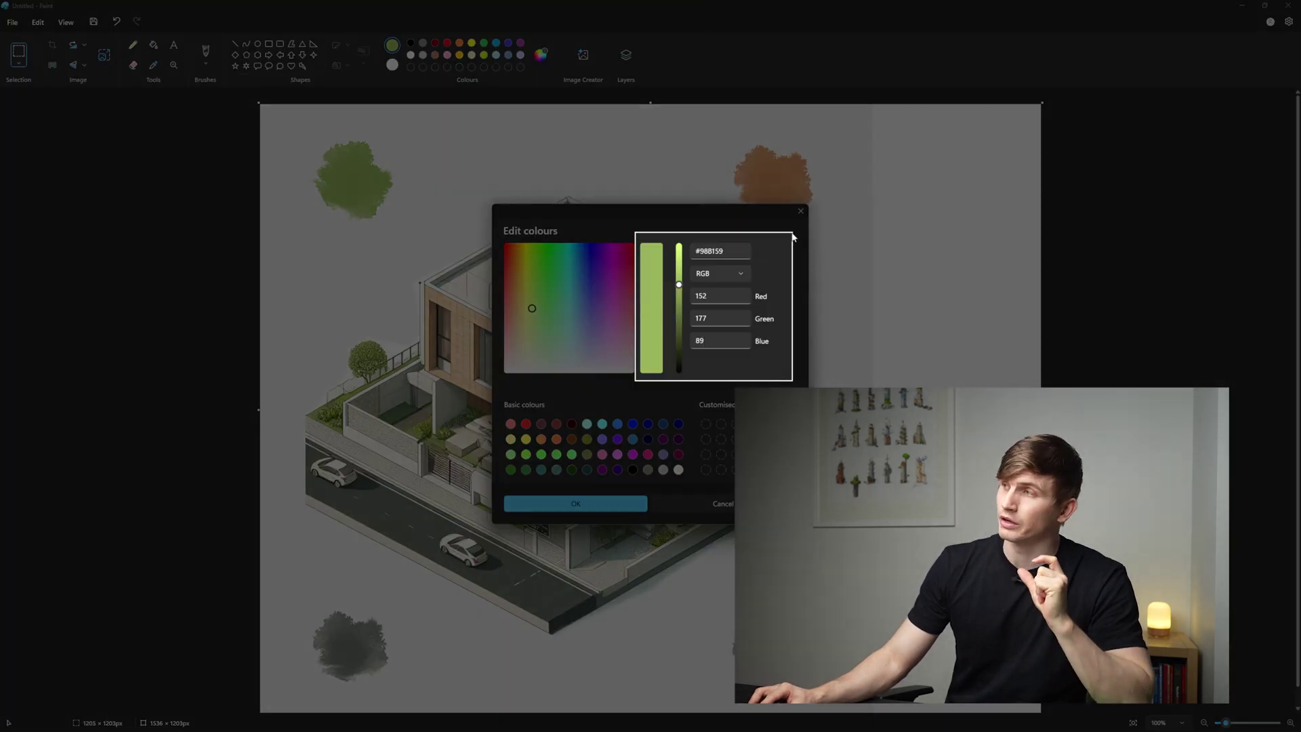
key(alt+Tab)
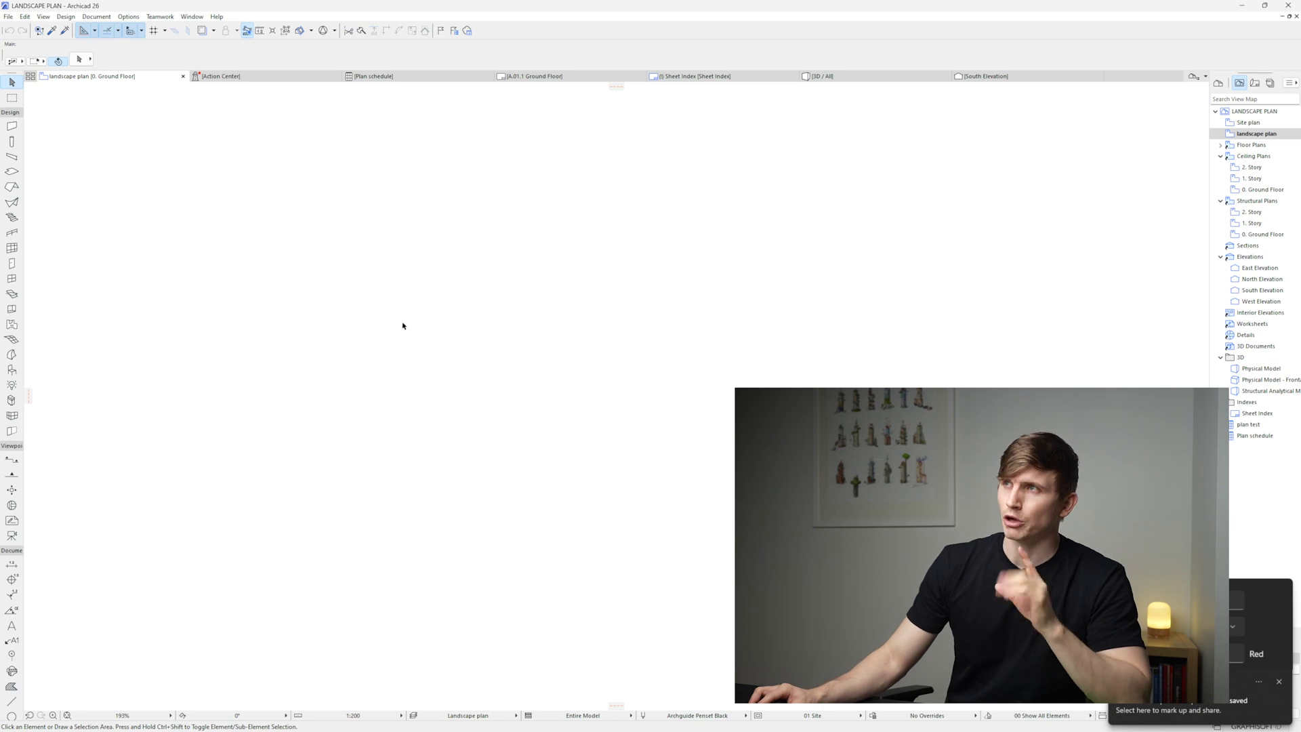
key(ctrl+v)
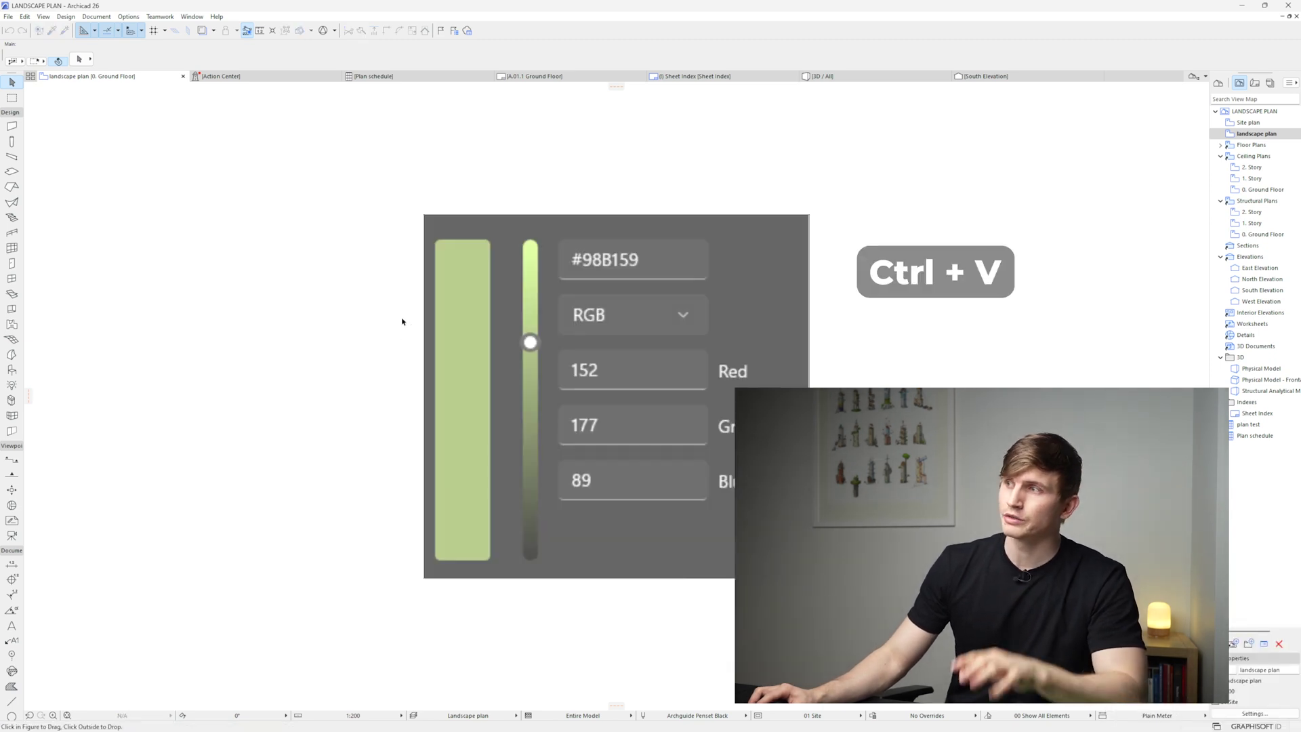
Step: Shift the colour-values figure left and open Pens & Color (Model Views)
click(683, 298)
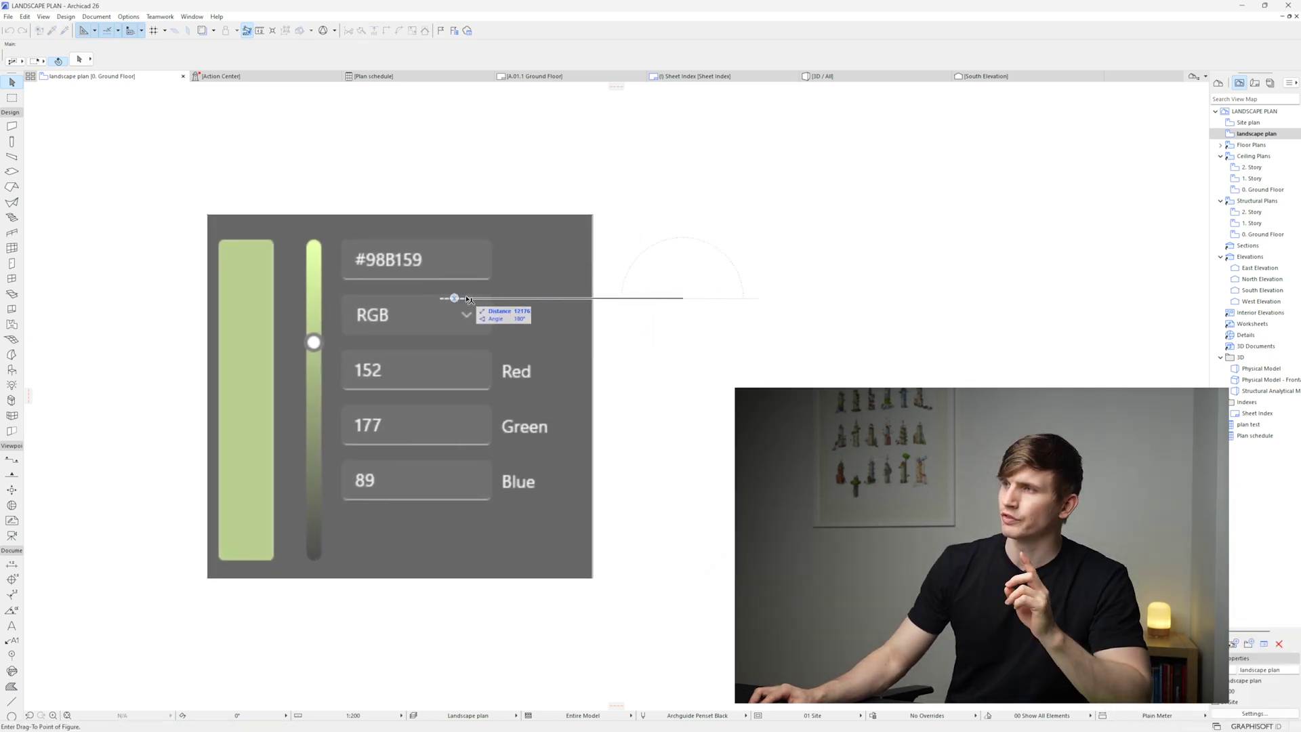
click(453, 299)
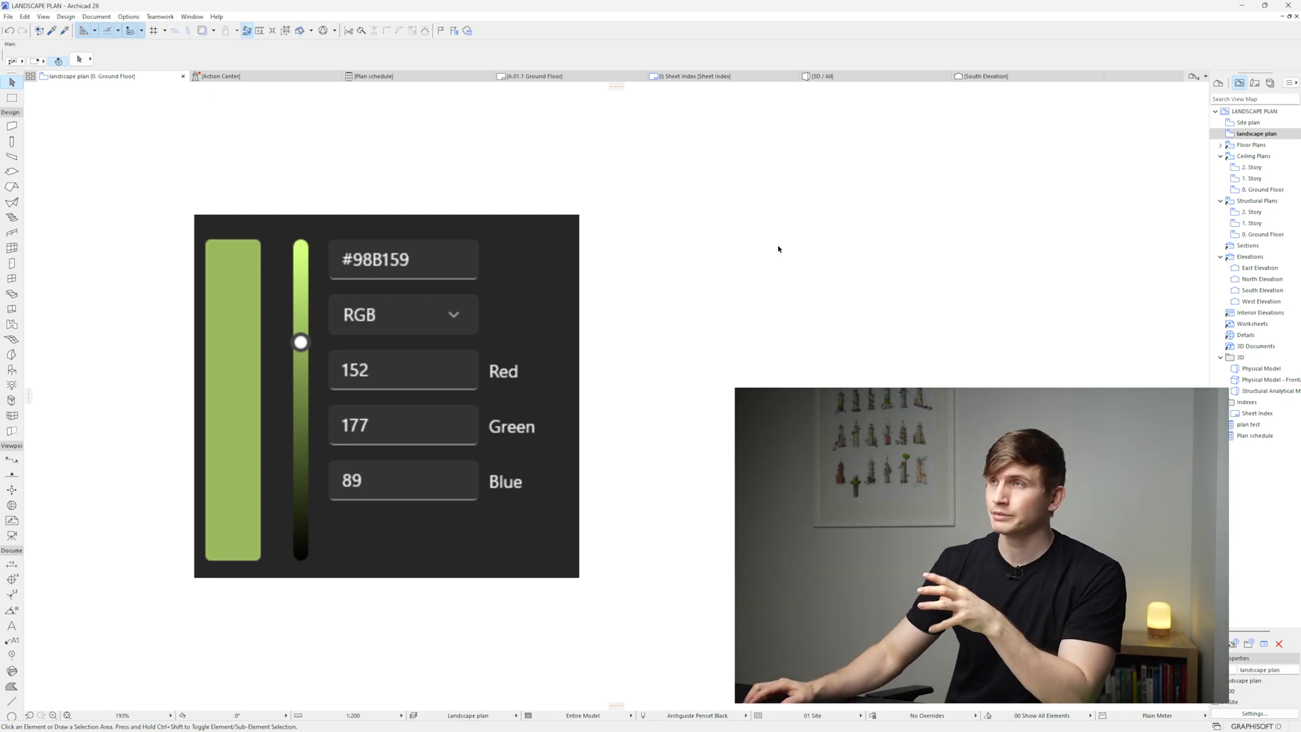
click(131, 17)
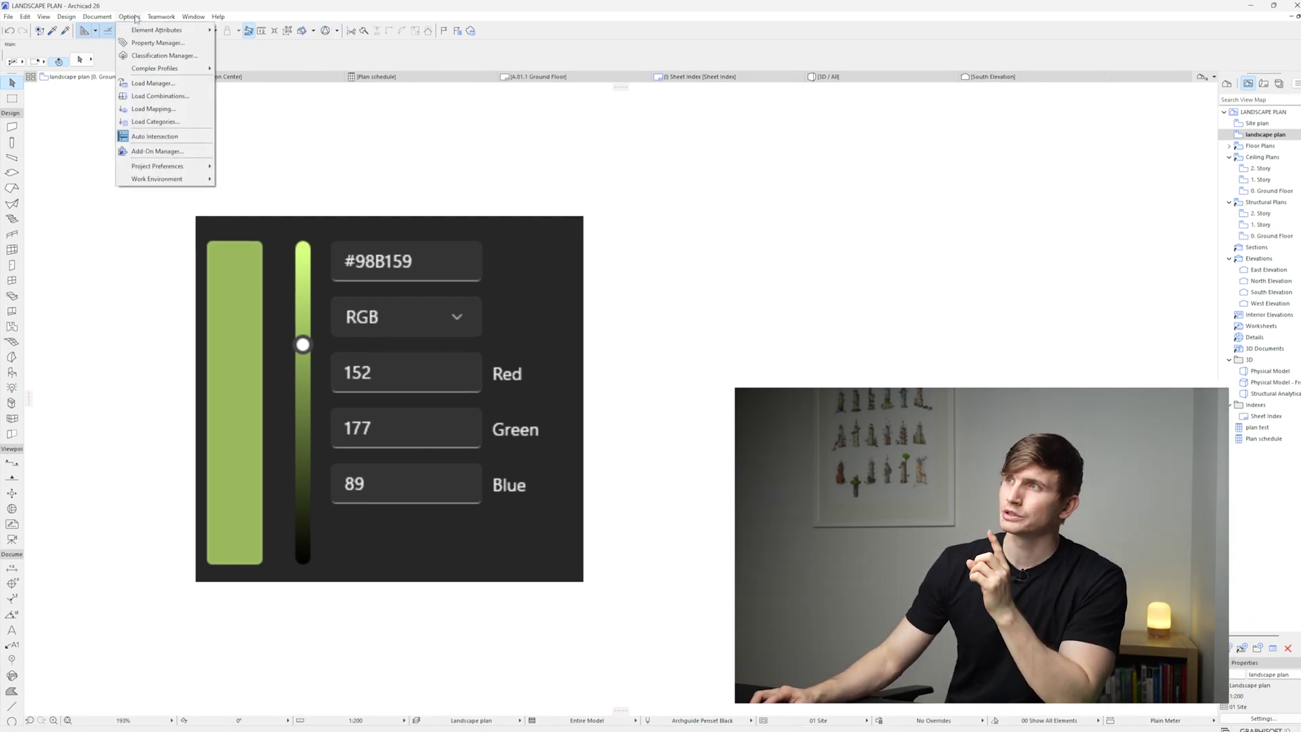
mouse_move(156, 30)
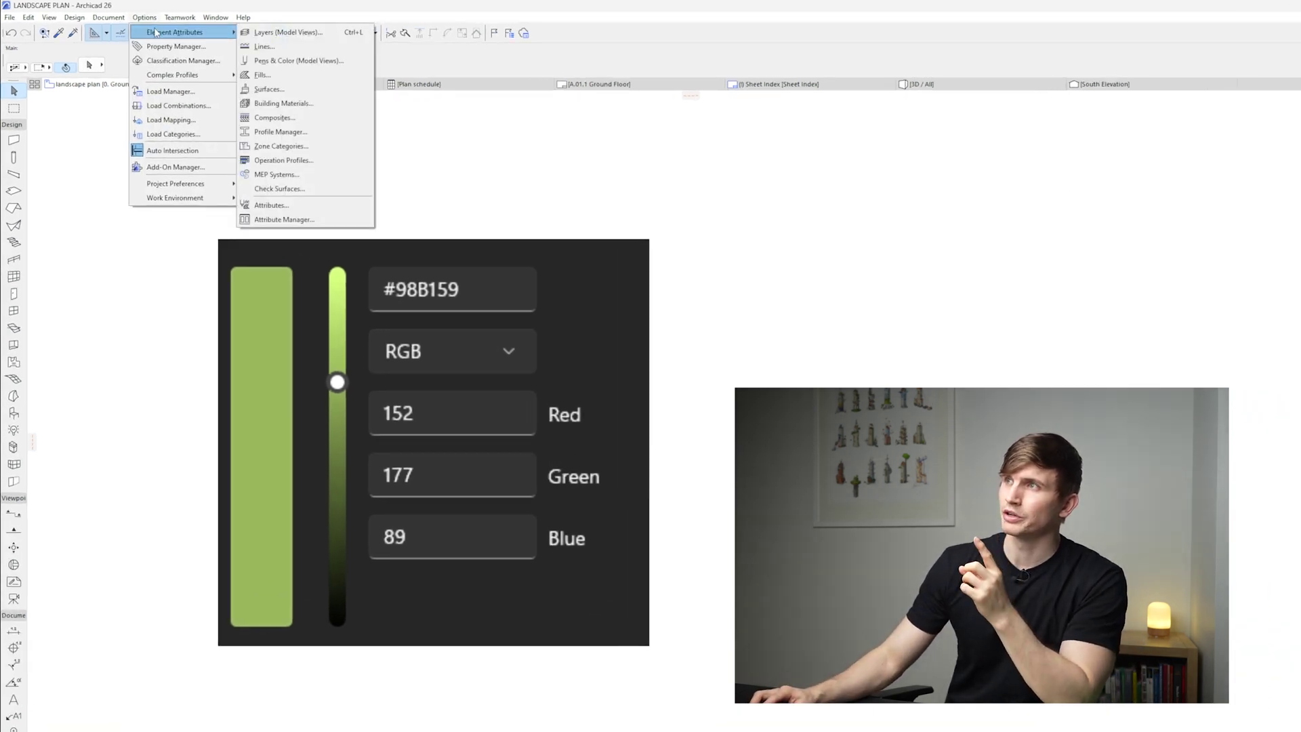
click(291, 61)
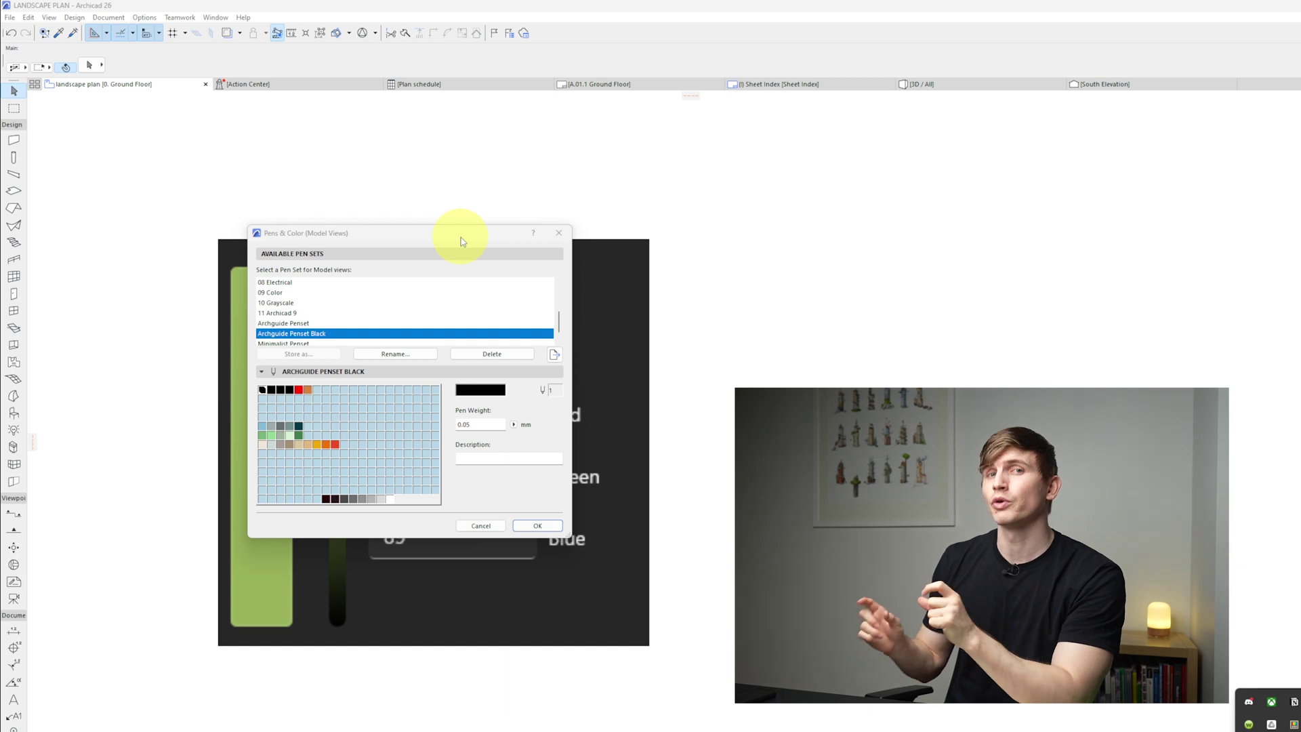
Step: Give pen 106 the colour Red 152, Green 177, Blue 89
drag(461, 242, 242, 187)
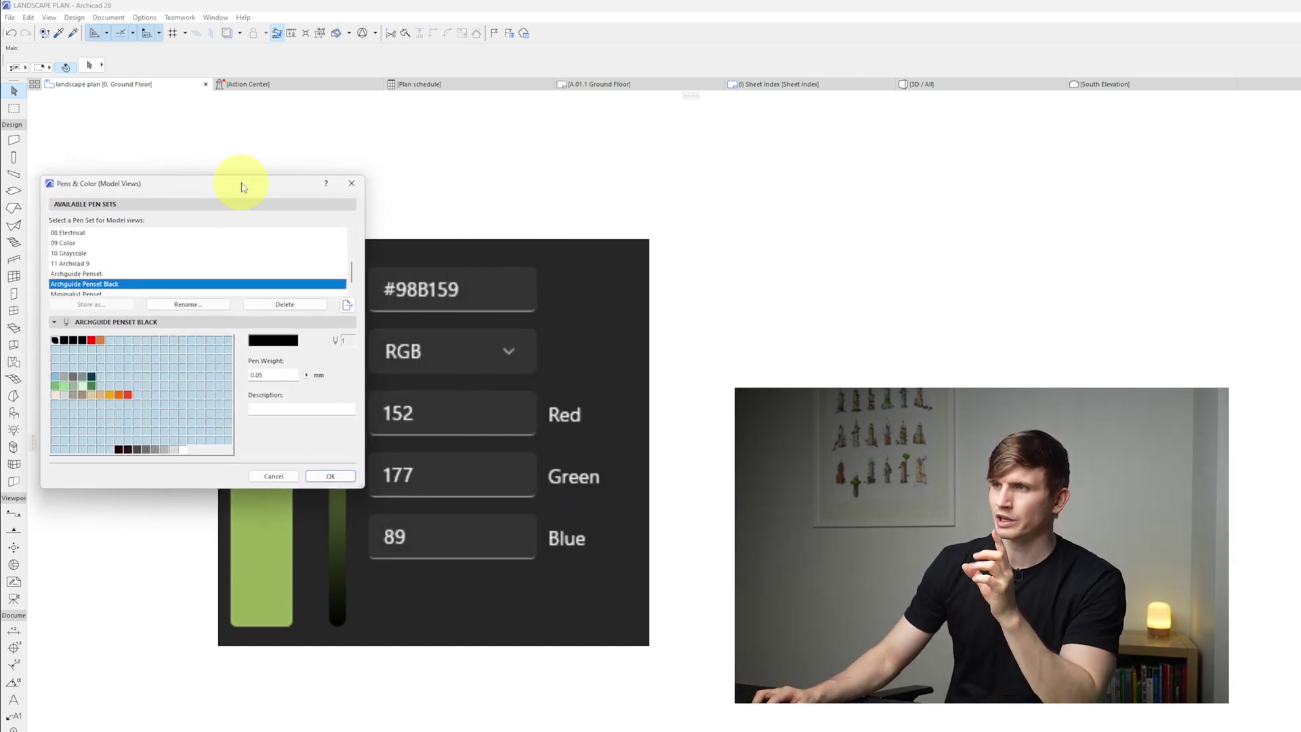
double_click(103, 387)
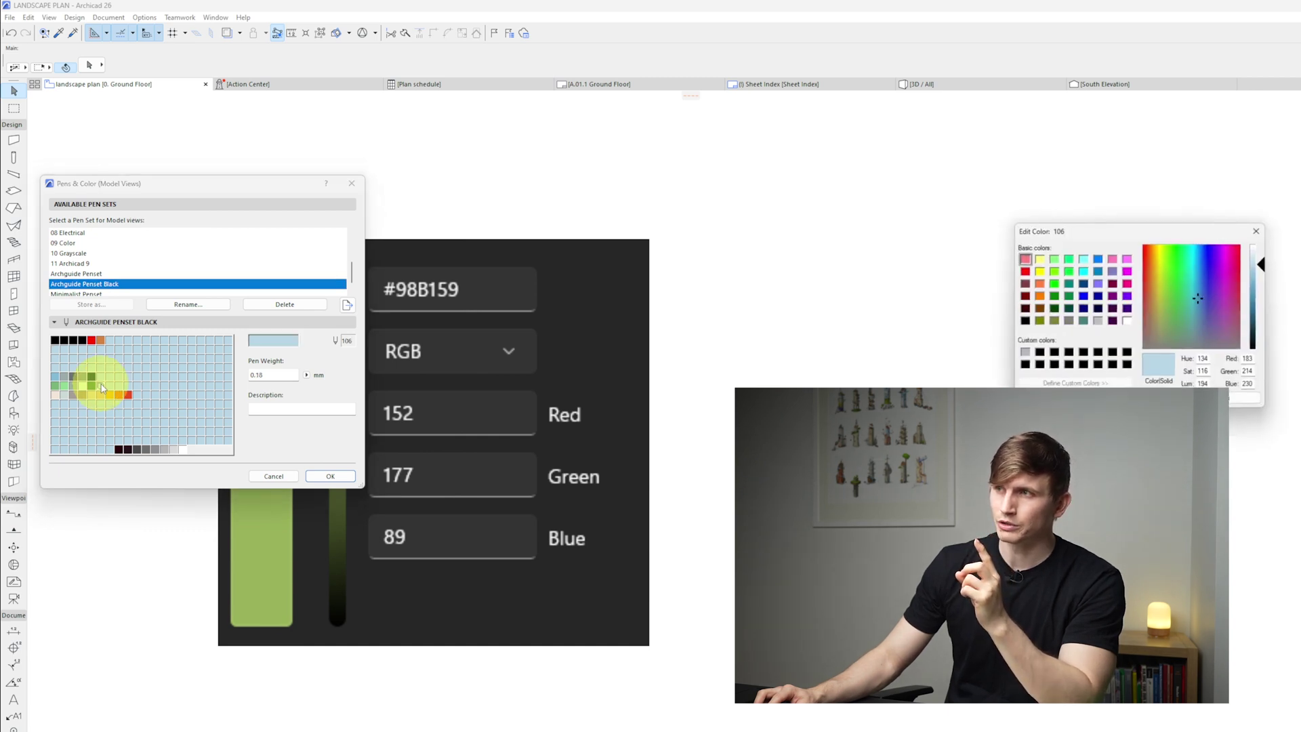
drag(1118, 238, 481, 197)
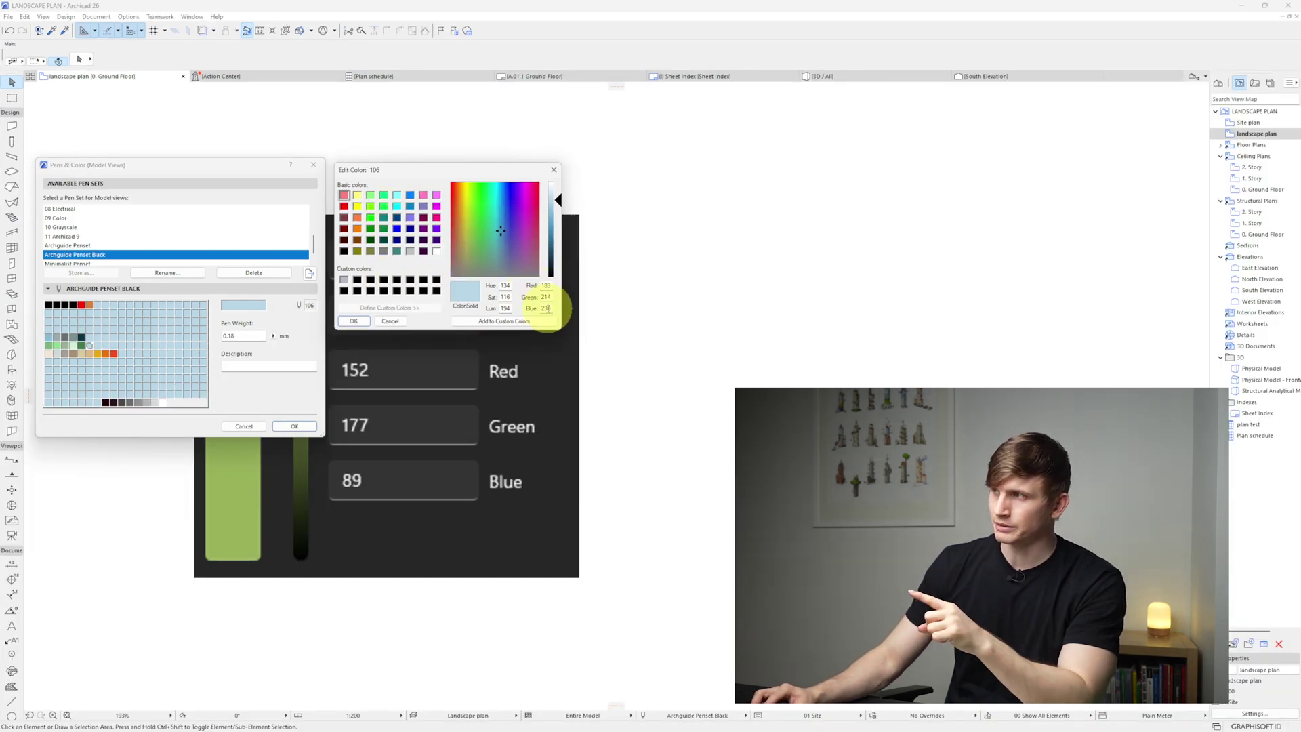
key(shift+Tab)
key(shift+Tab)
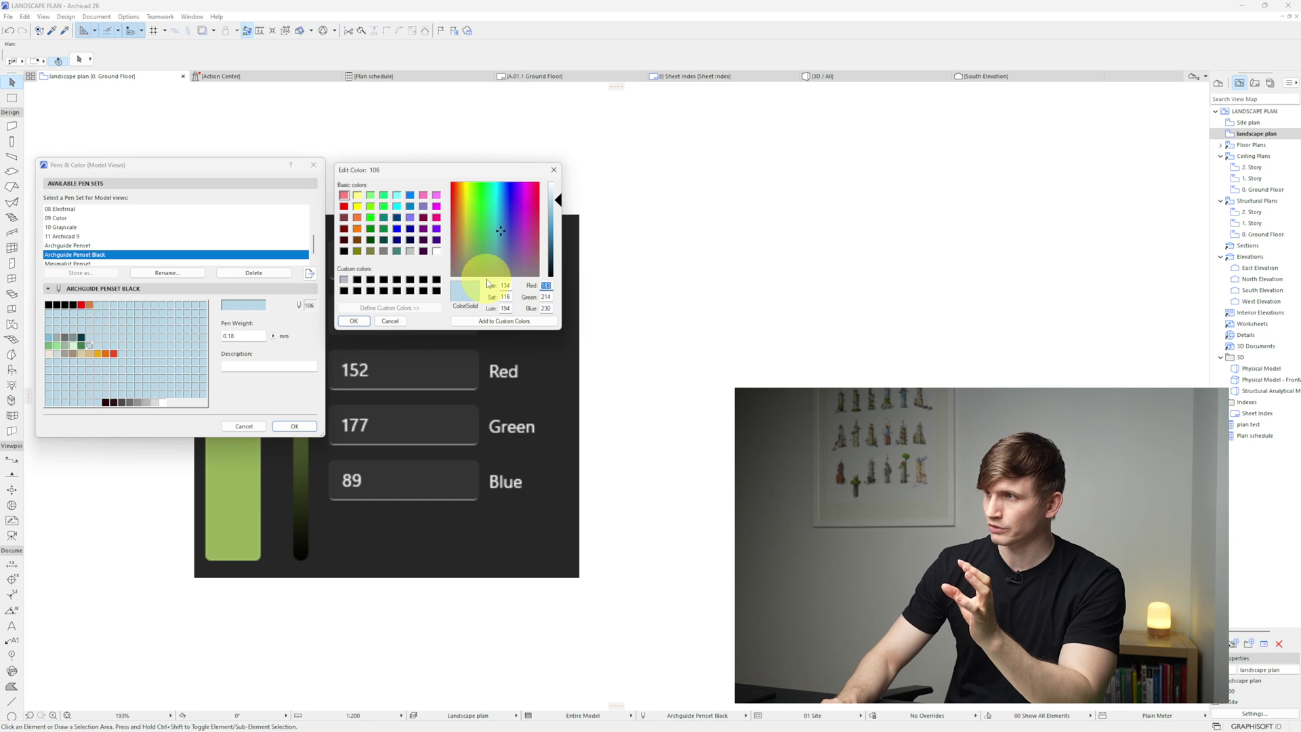
text(152)
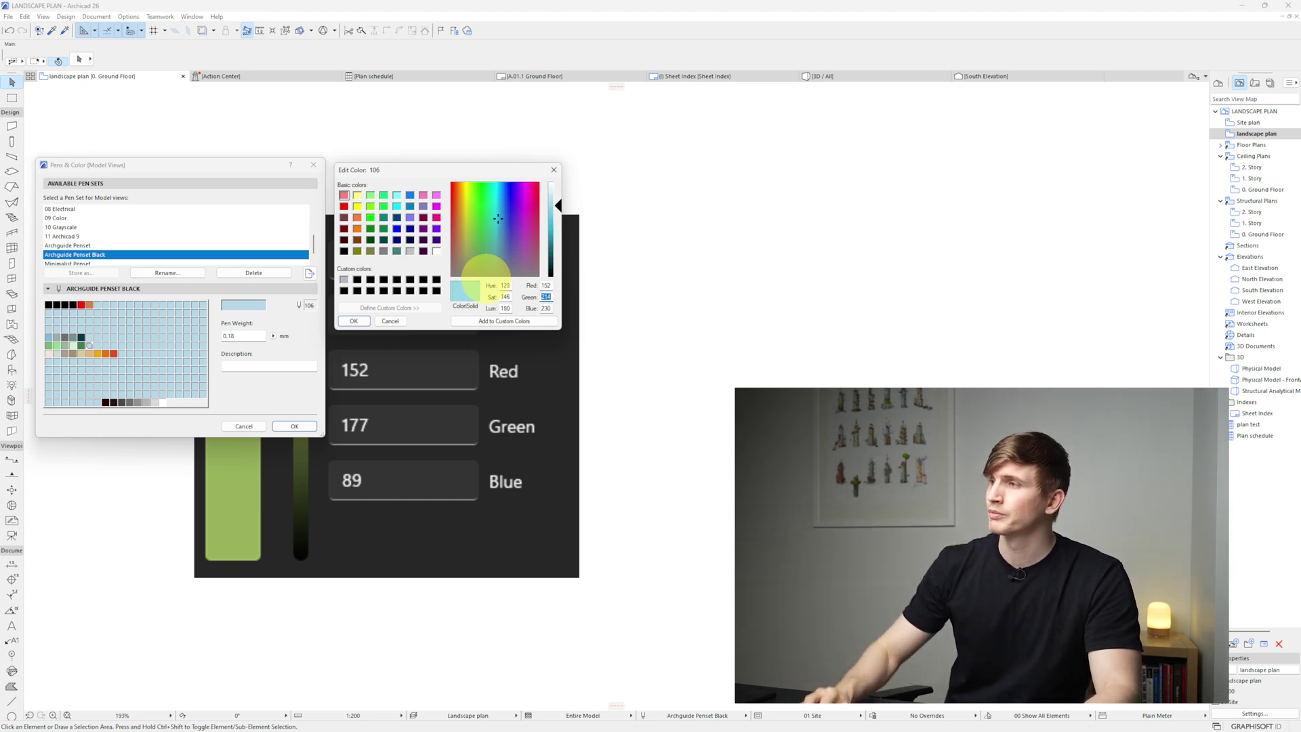
text(177)
key(Tab)
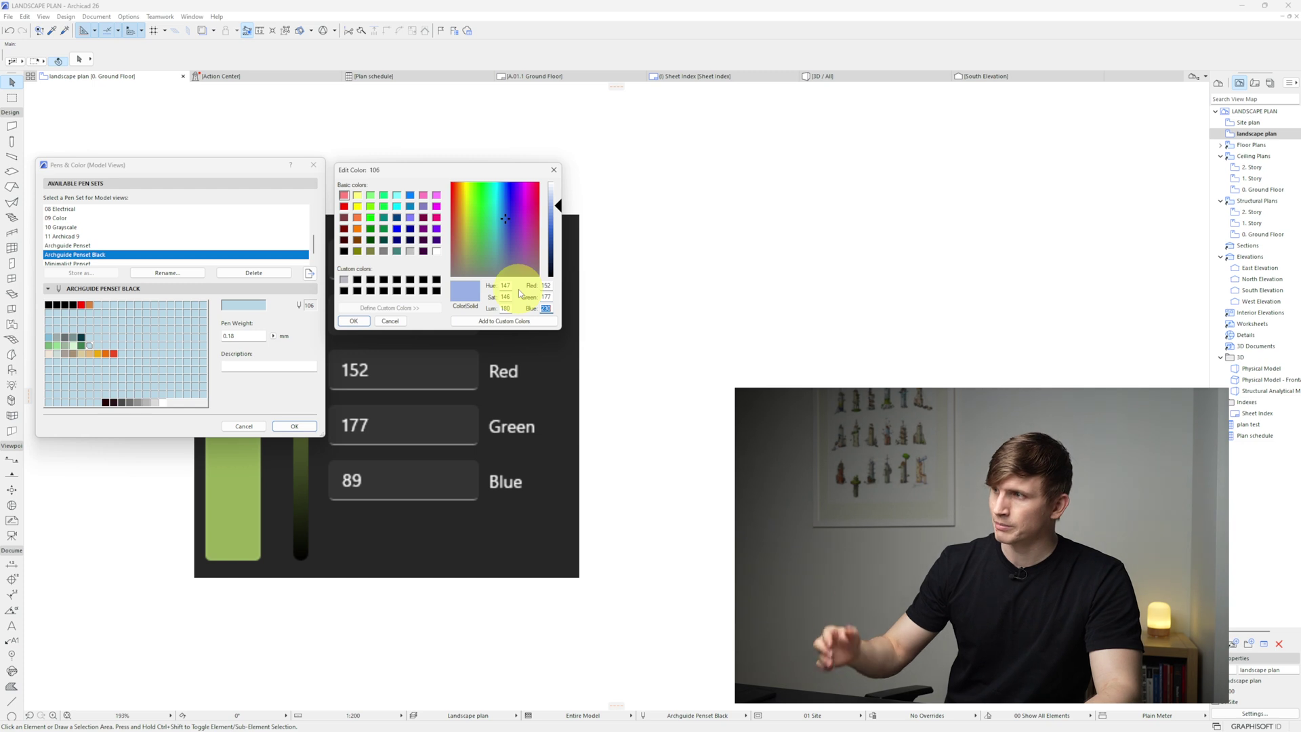
text(89)
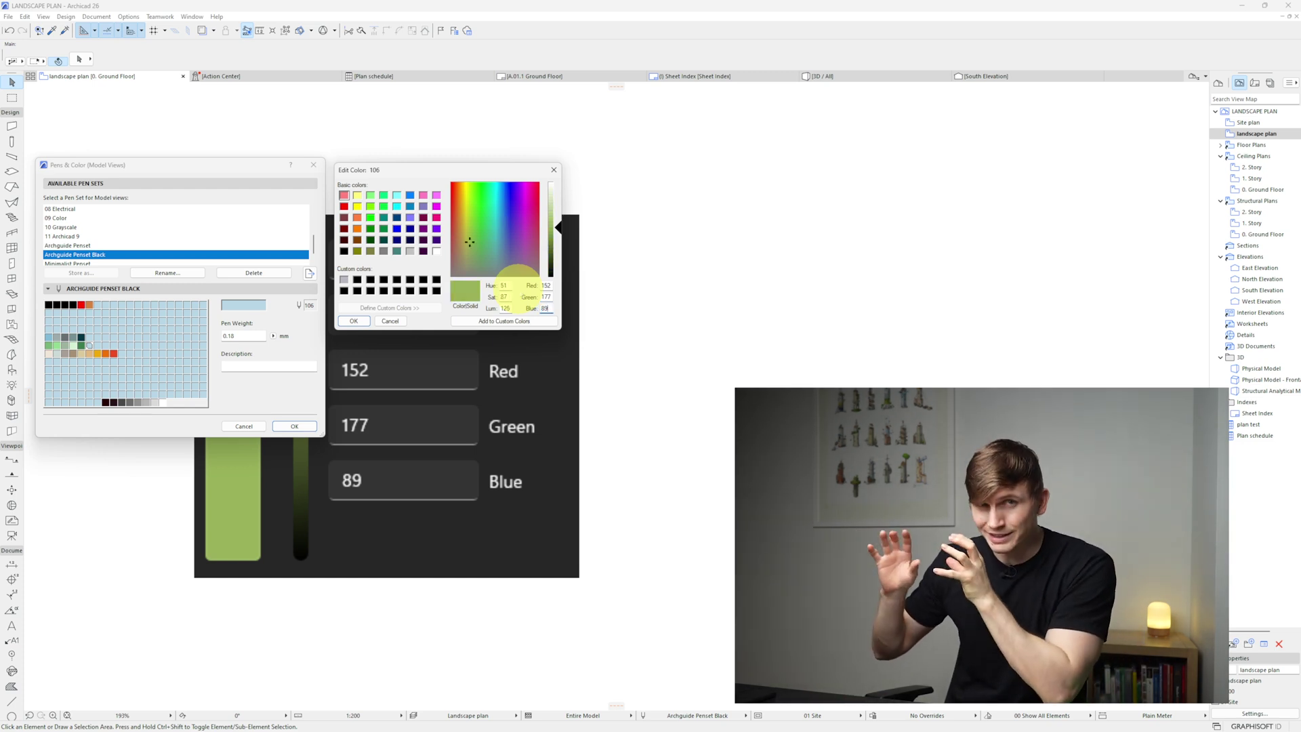
Step: Store the green pen 106 by overwriting the Archguide Penset Black pen set and close pen settings
click(354, 321)
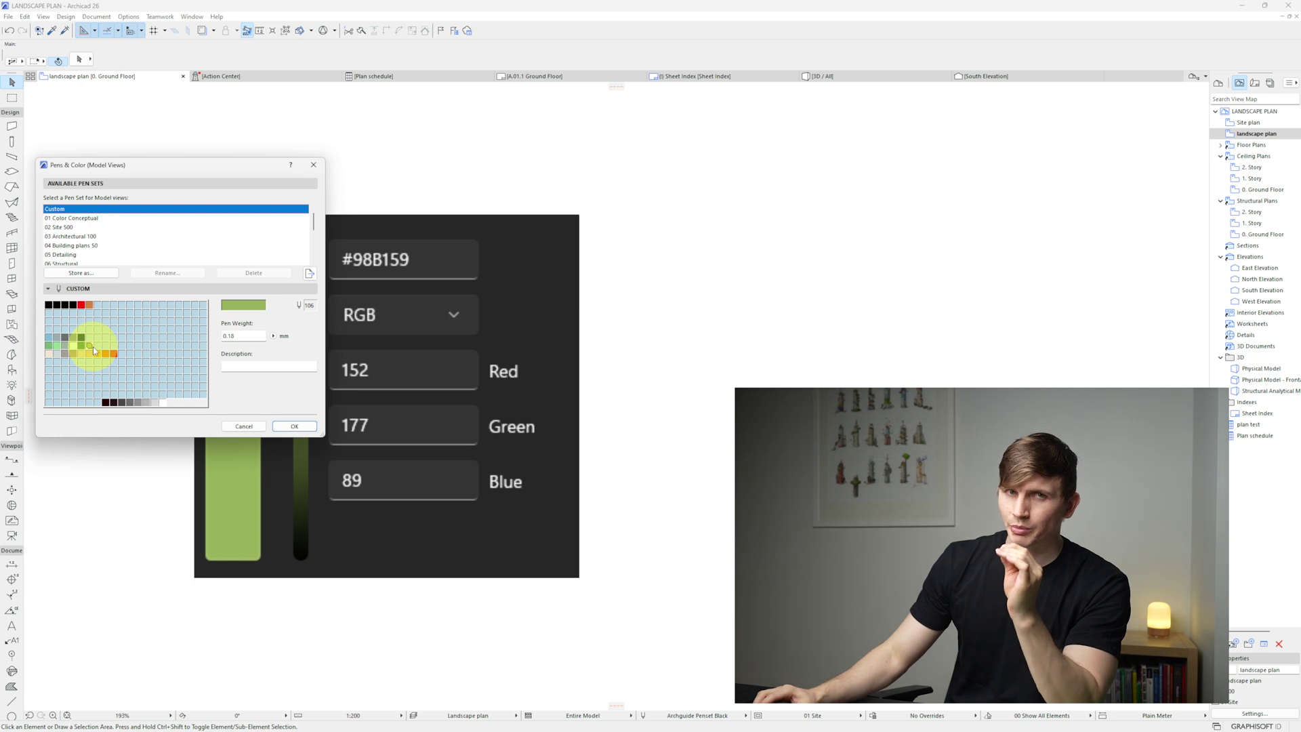
click(92, 278)
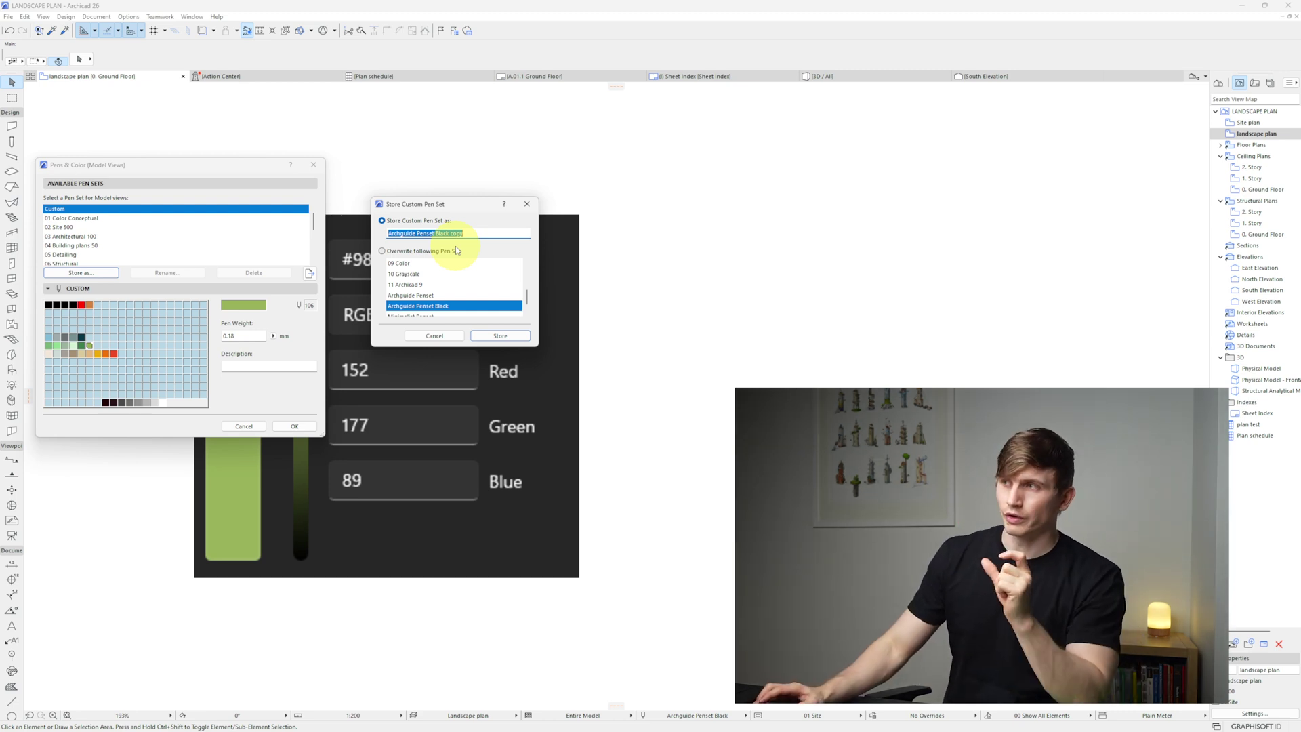
click(389, 251)
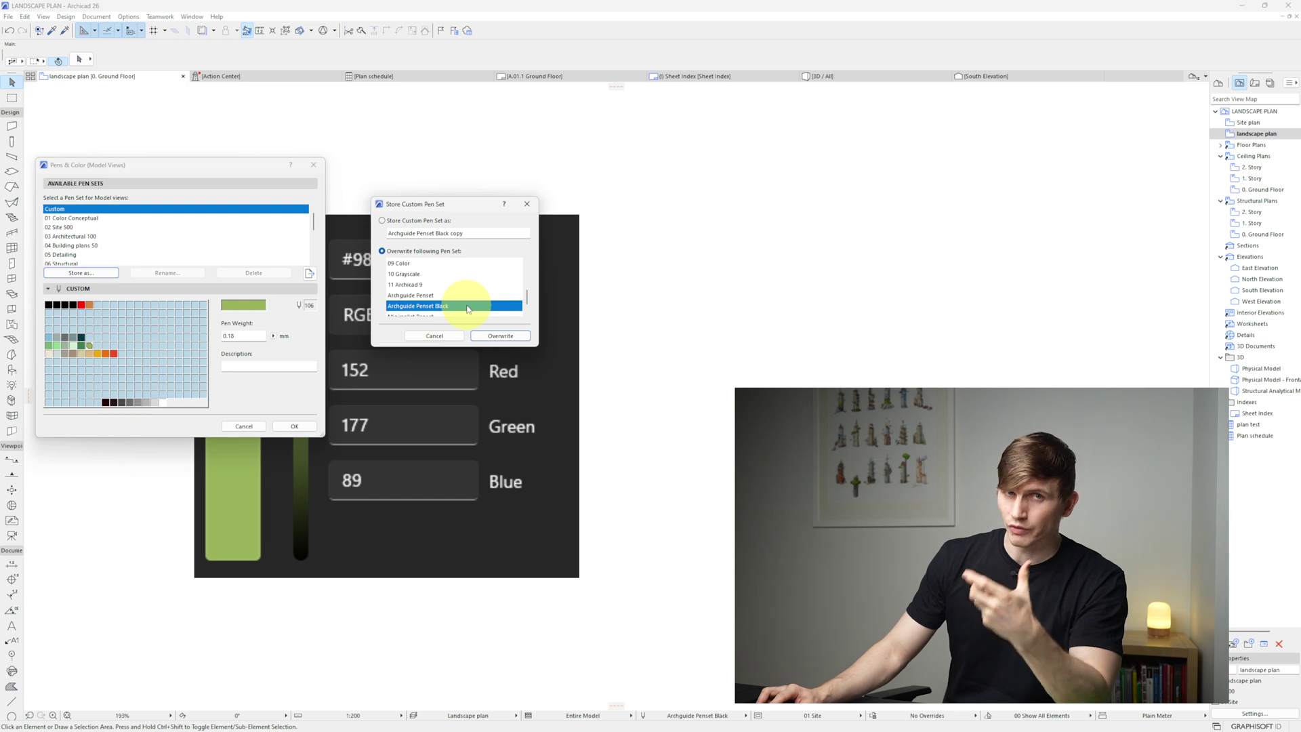
click(500, 335)
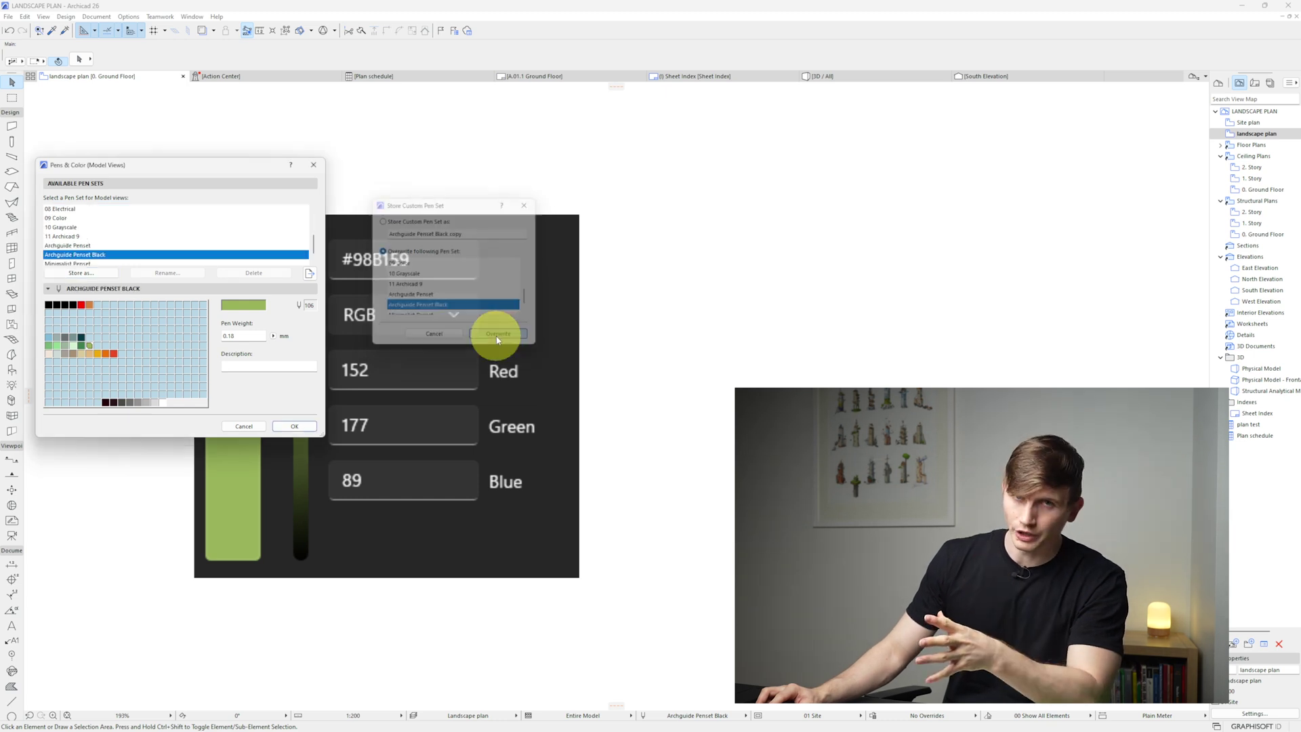
click(296, 426)
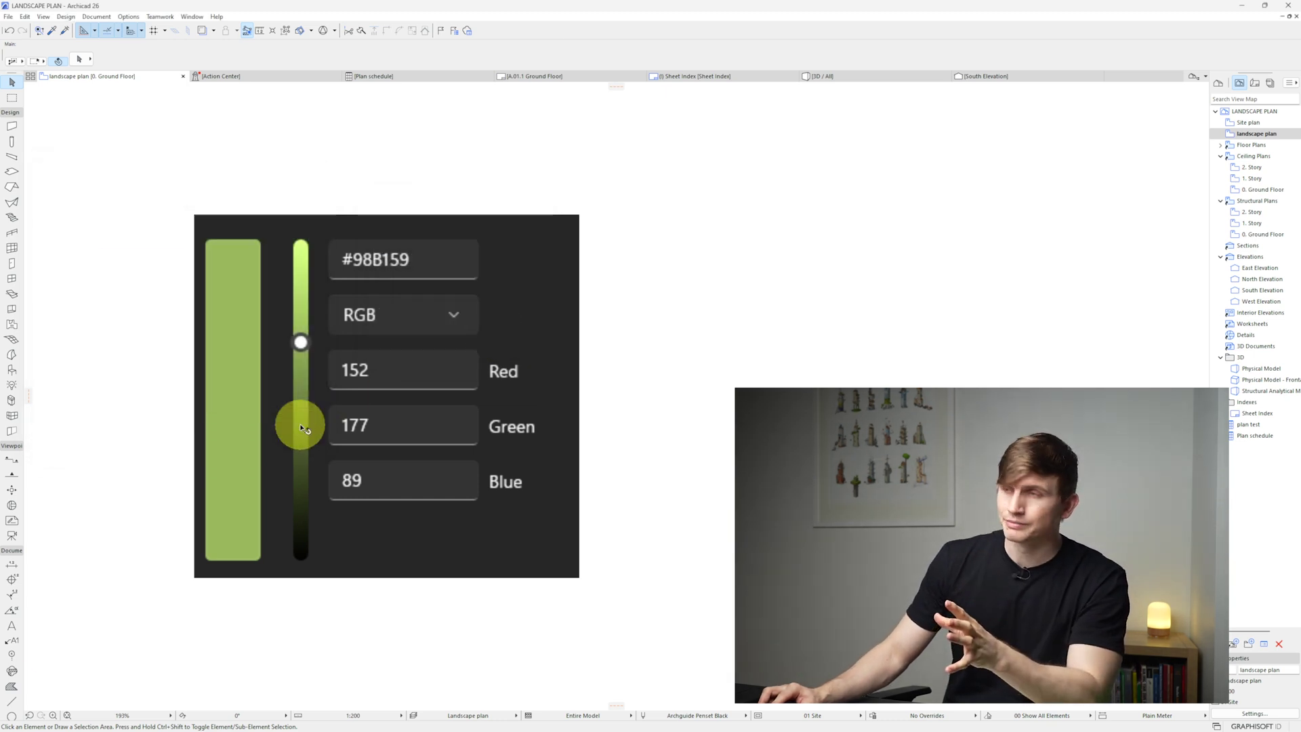
Step: Draw a rectangle fill in Fill Pen 106 beside the colour-values snip
click(11, 686)
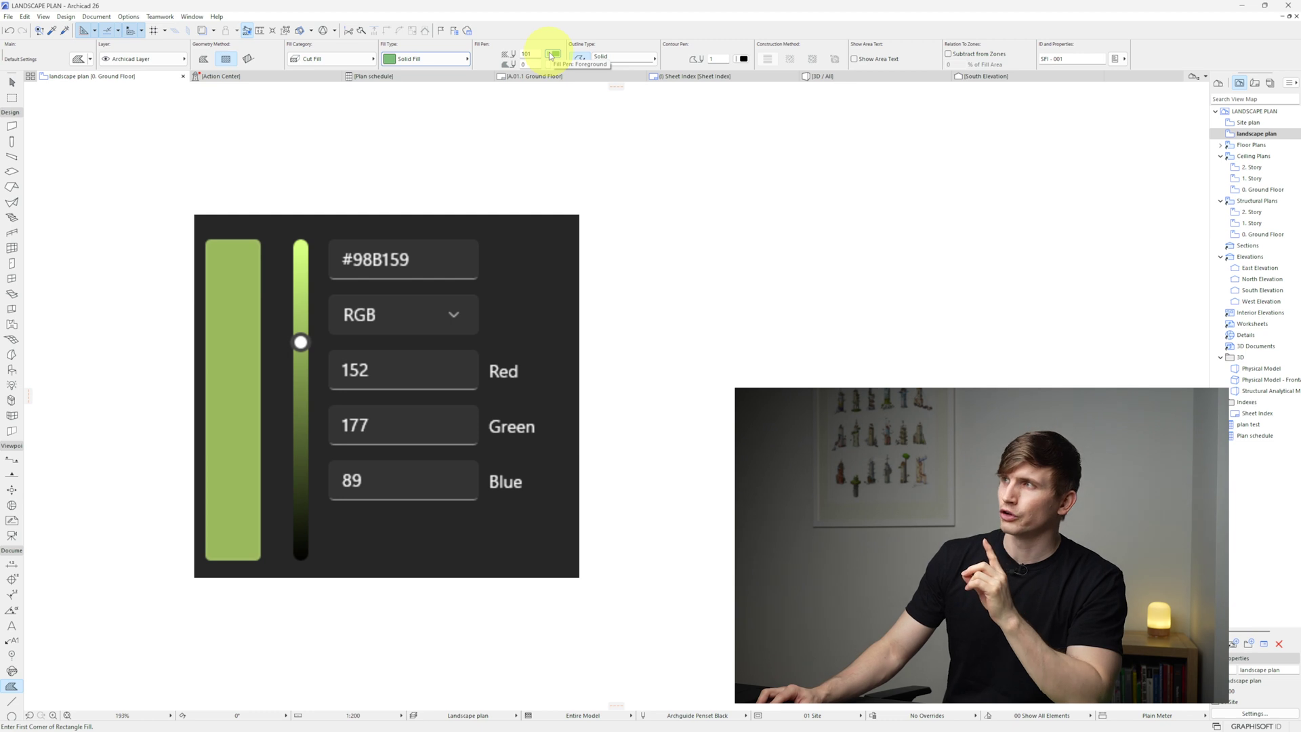
click(552, 54)
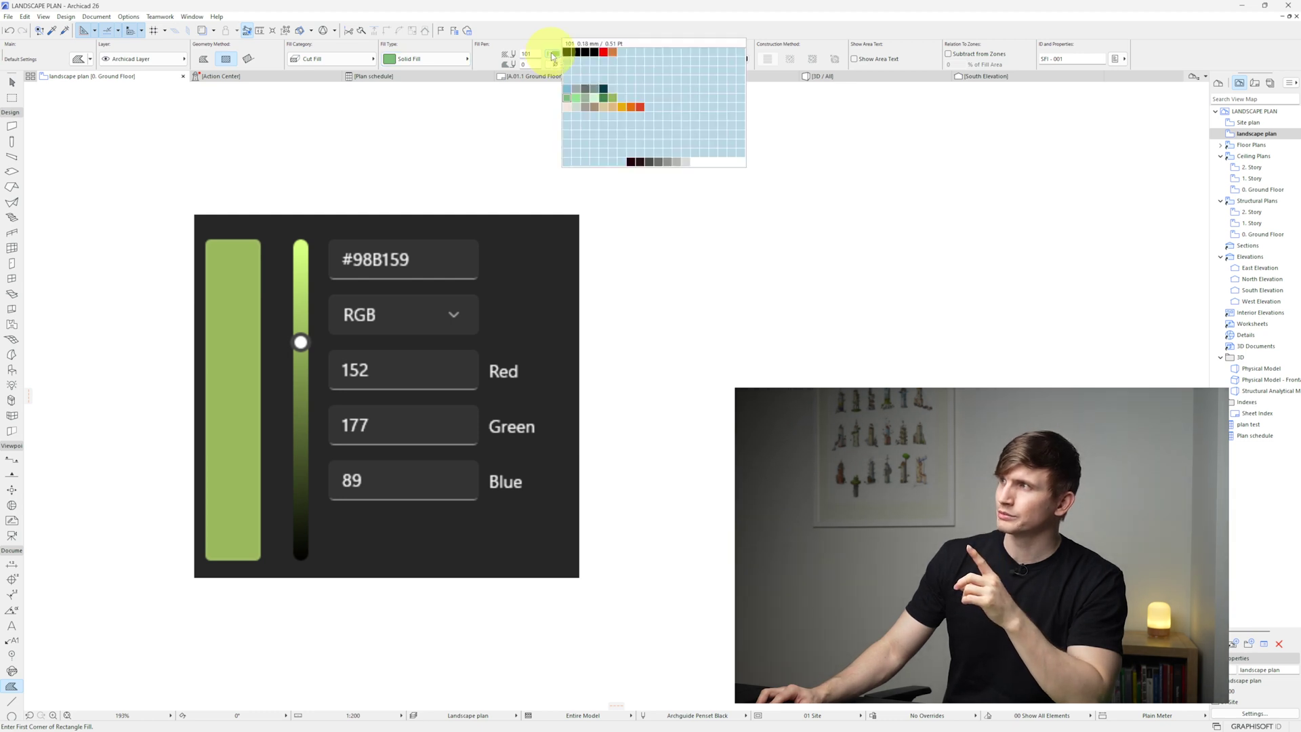
click(609, 100)
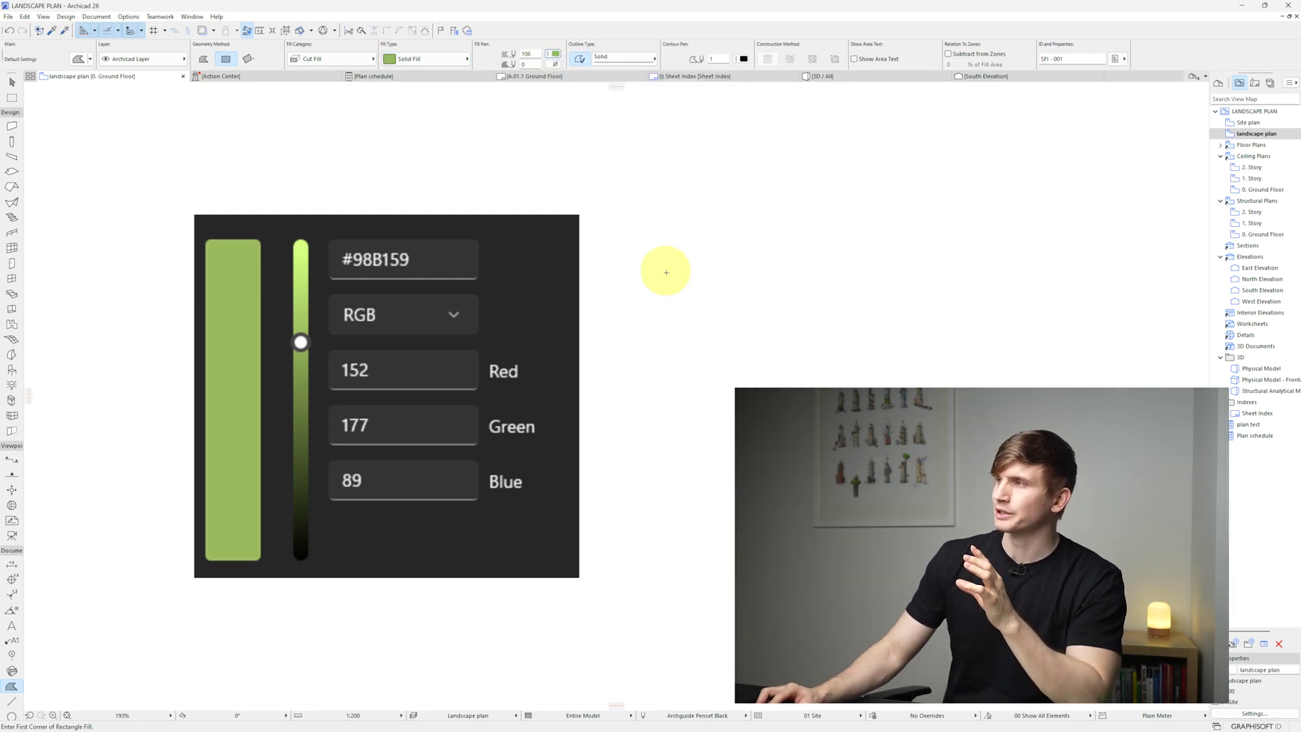
click(623, 221)
click(802, 387)
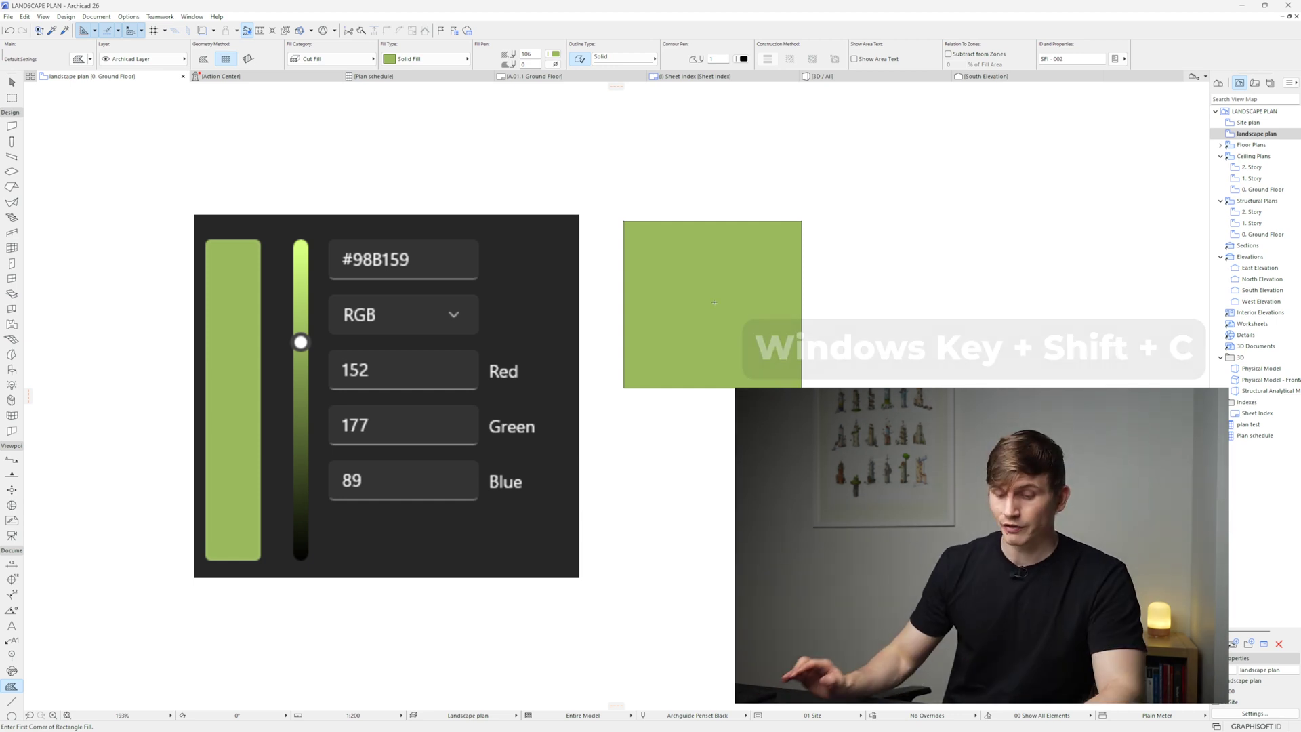
Step: Sample the green rectangle fill with PowerToys Color Picker to check it reads 98b159
key(super+shift+c)
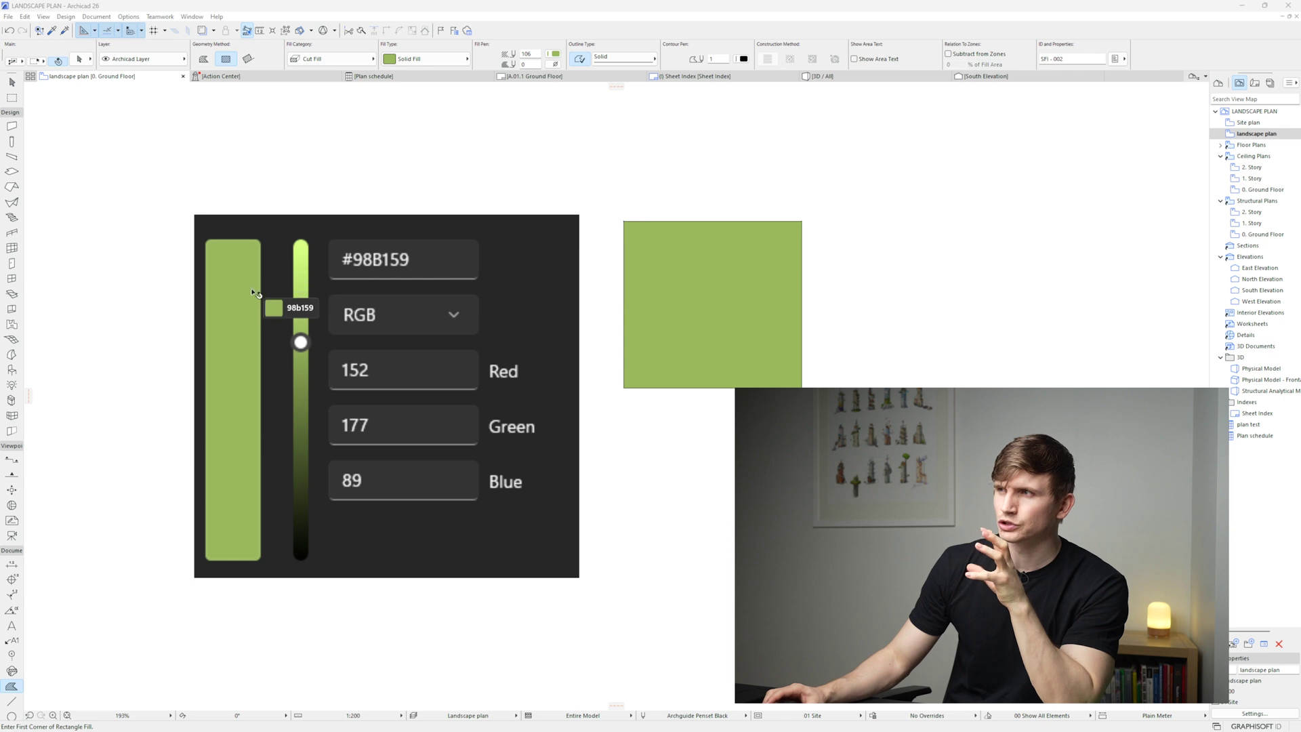
click(297, 406)
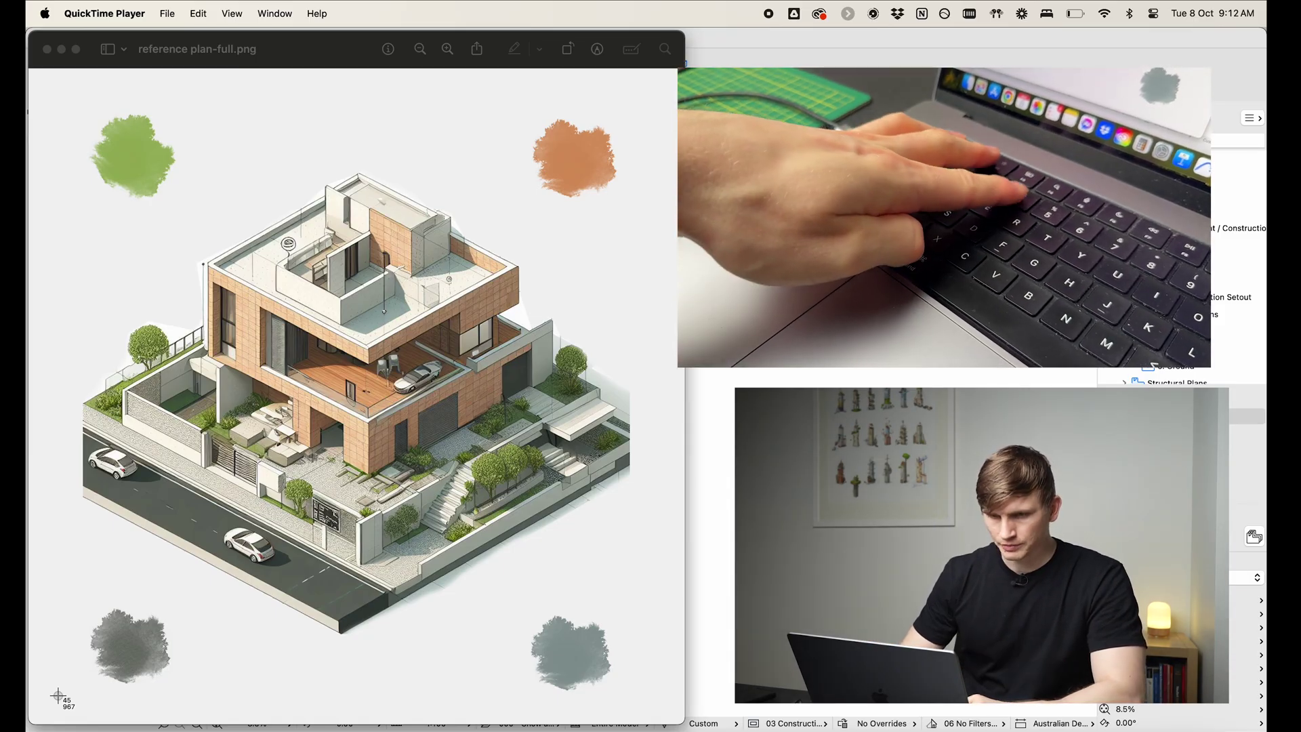
Step: Screenshot the reference plan image, copy it from the thumbnail preview, and return to Archicad
drag(58, 696, 656, 100)
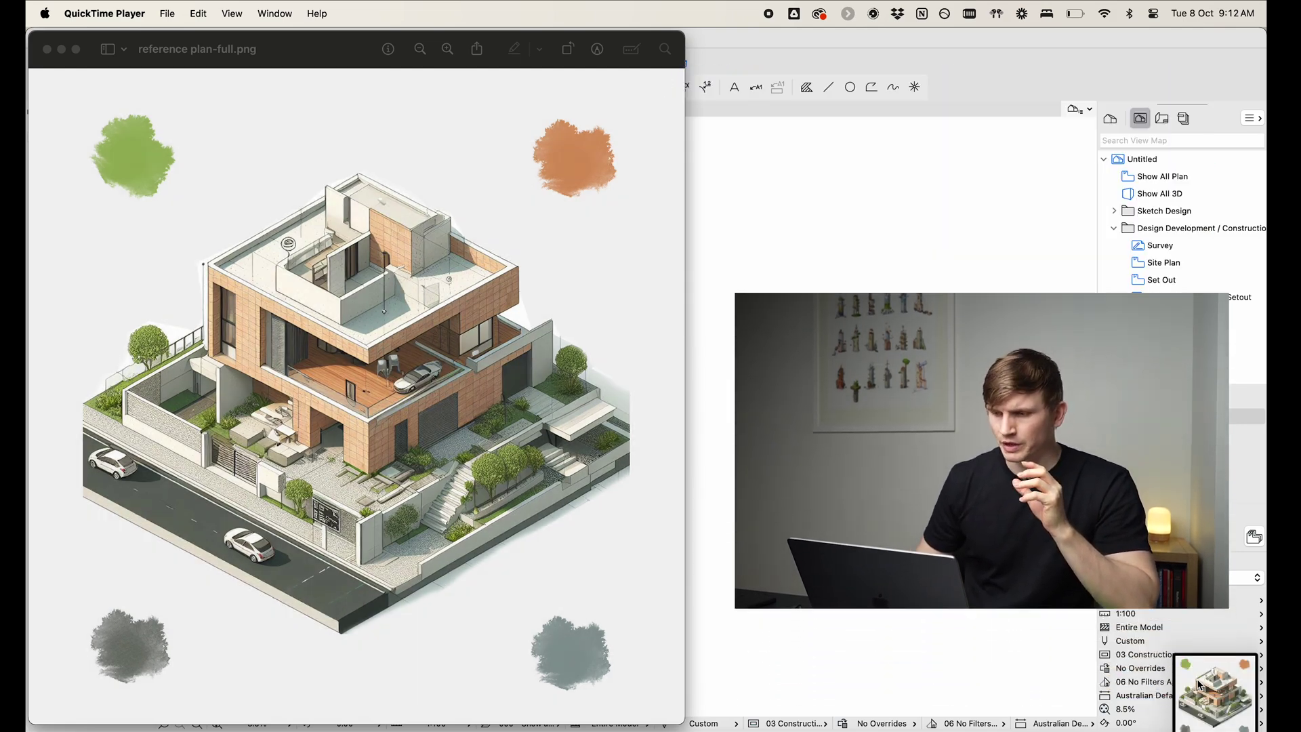
click(1198, 684)
right_click(819, 413)
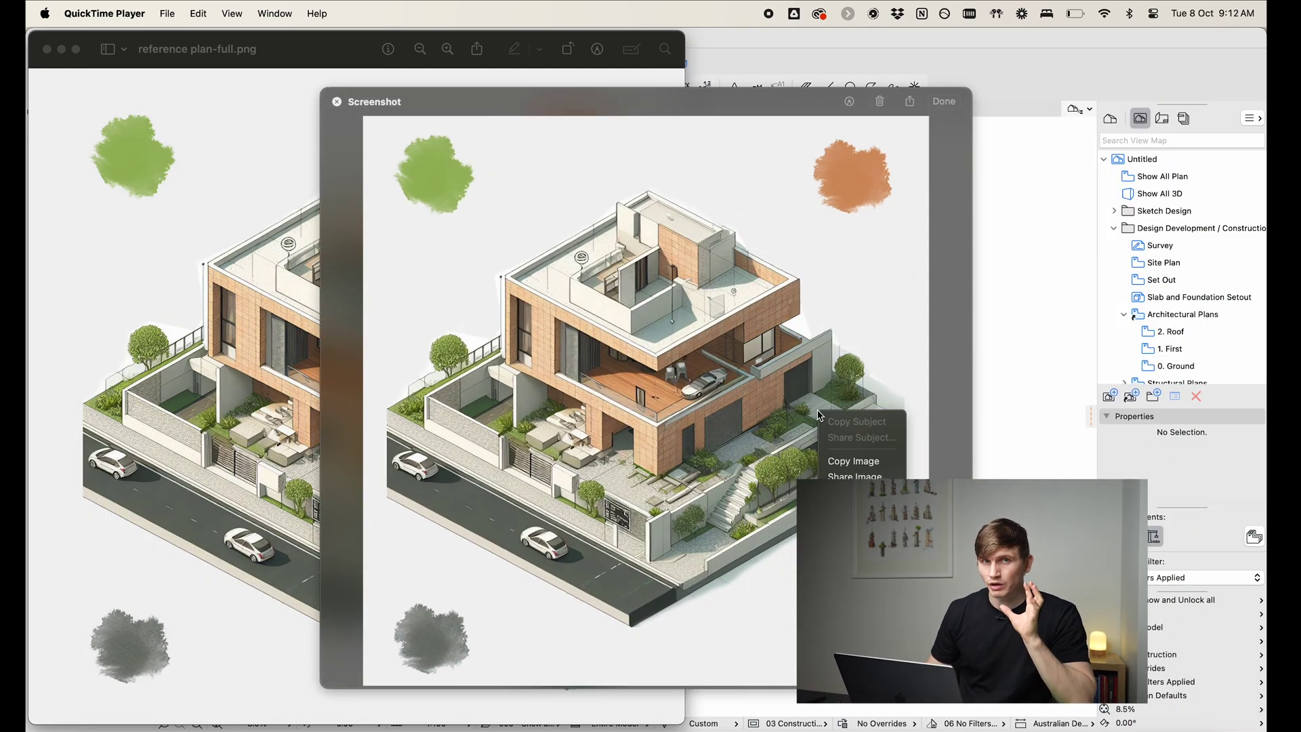
click(853, 462)
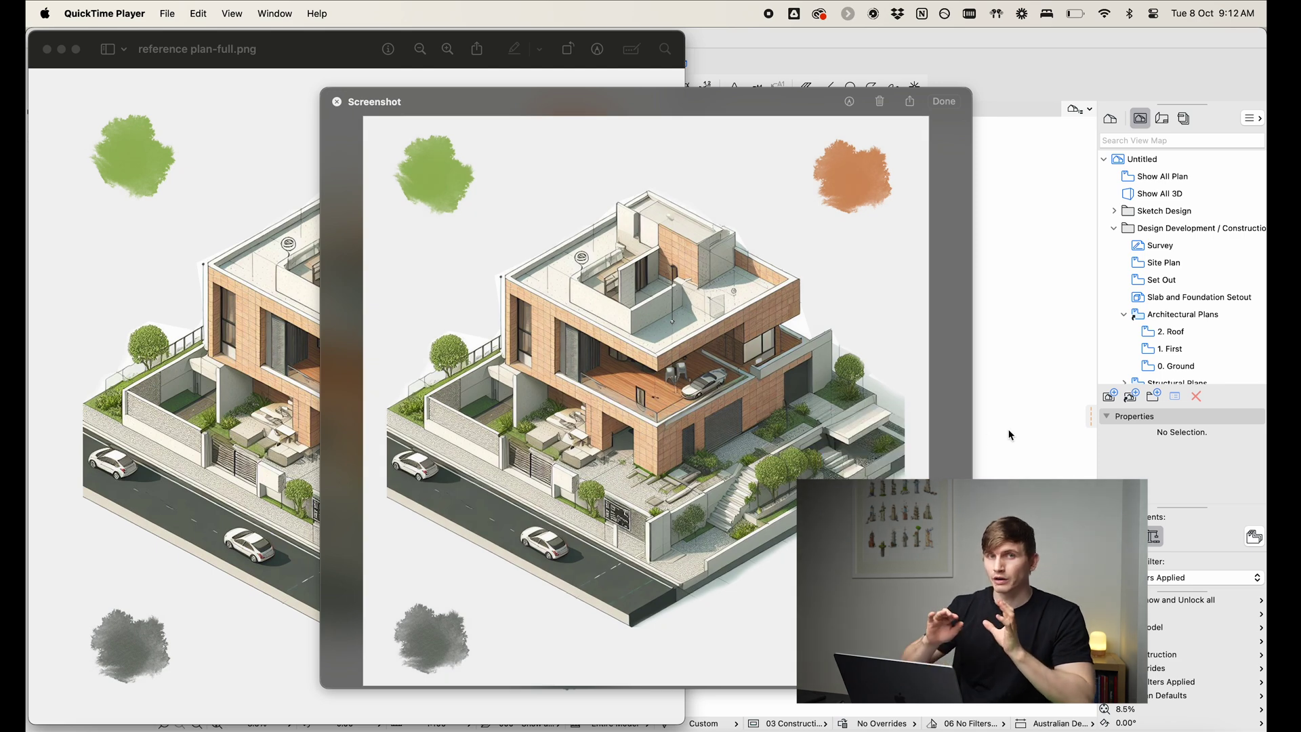
click(1014, 427)
Step: Paste the screenshot, then edit pen 65's colour in Pens & Color using the eyedropper
key(super+v)
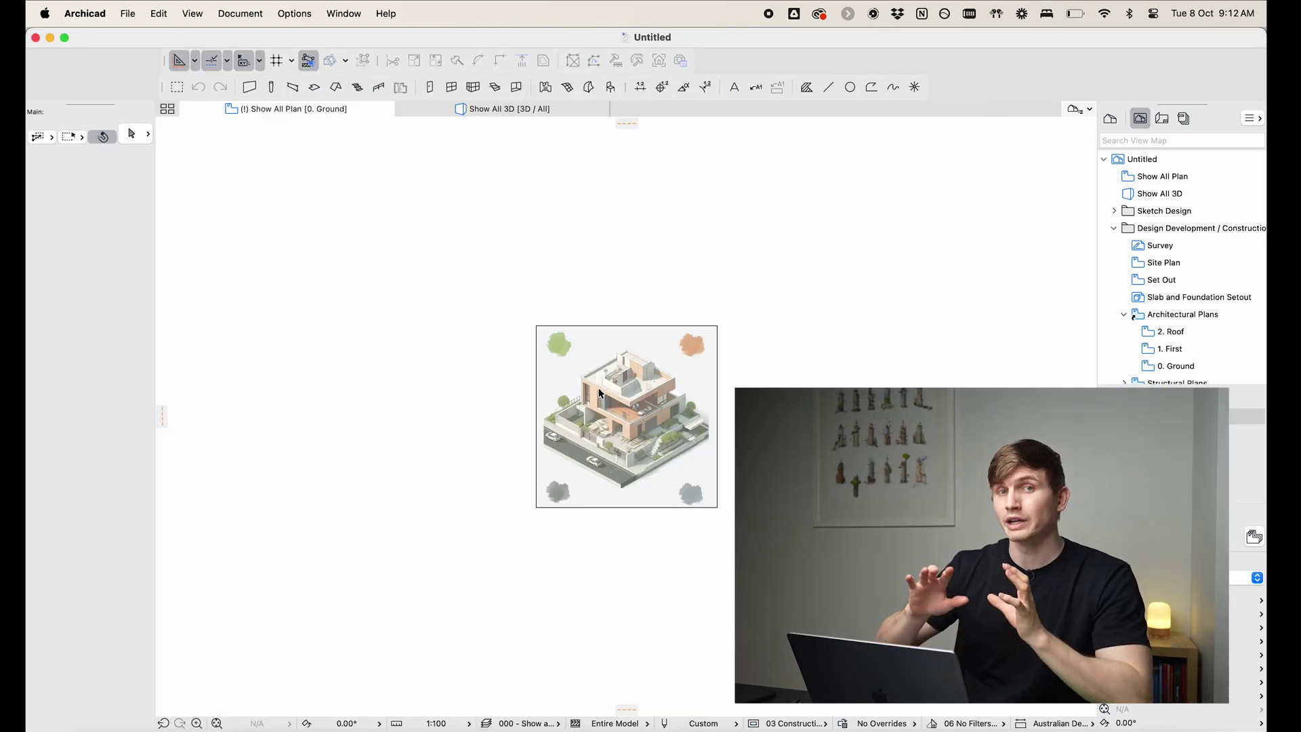
click(308, 15)
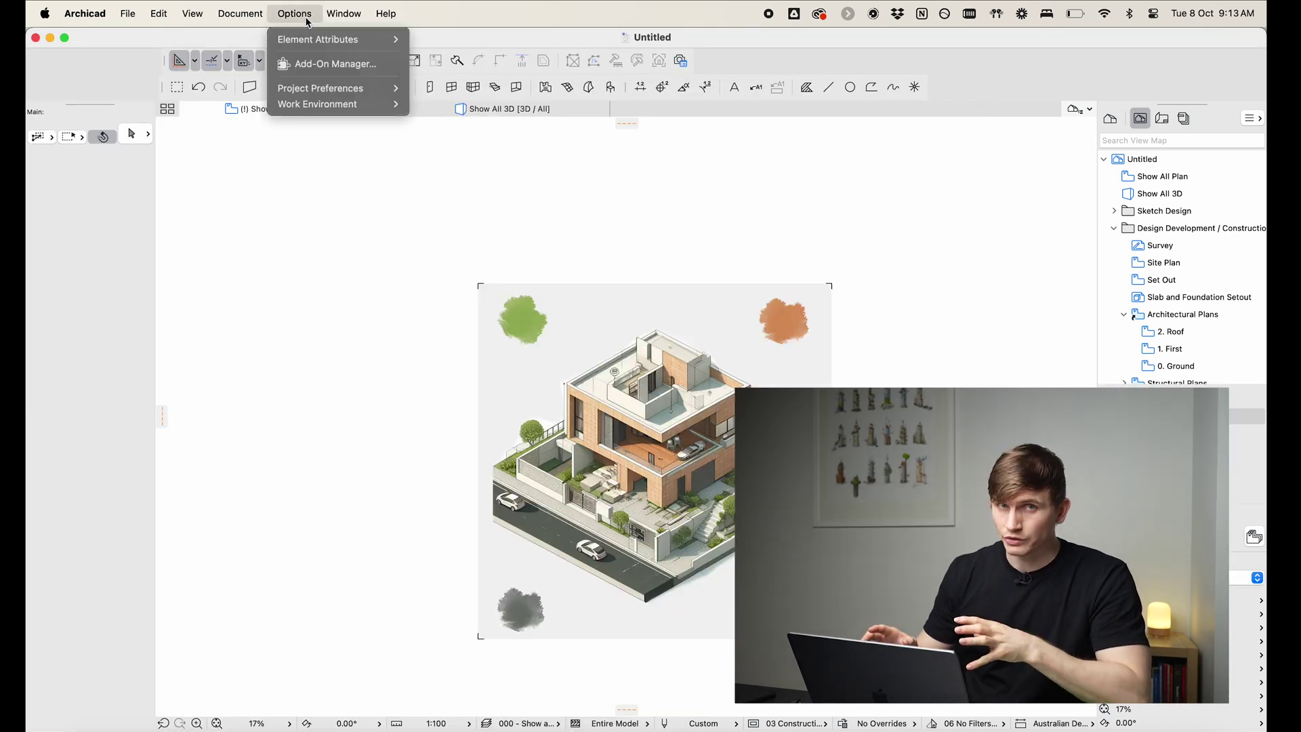
mouse_move(317, 40)
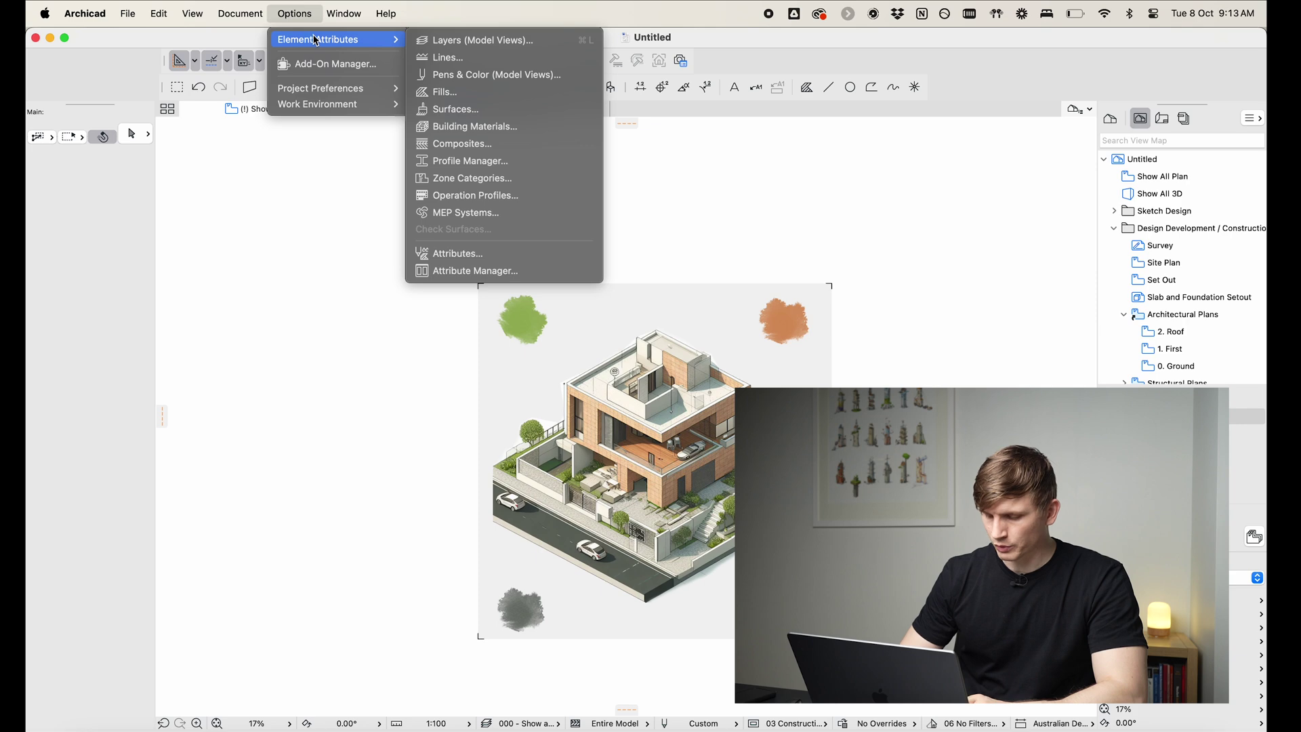
click(473, 76)
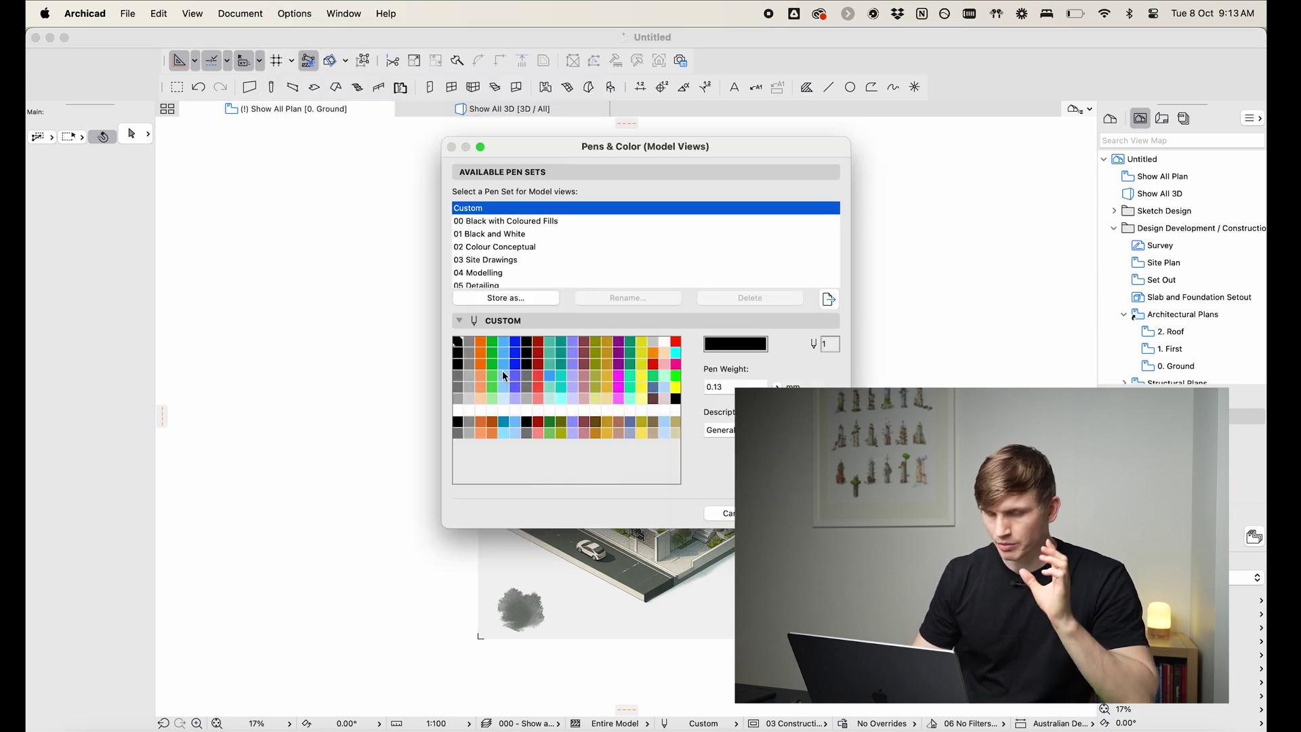
double_click(506, 379)
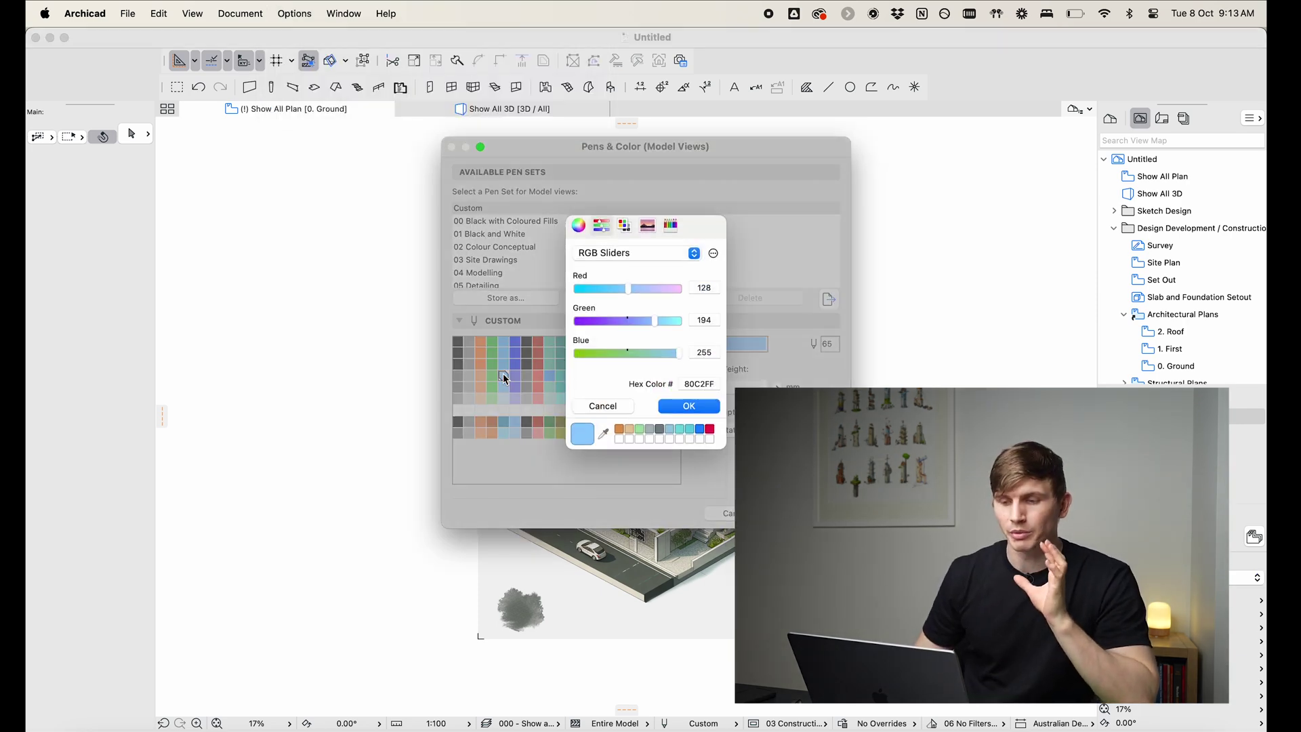
click(604, 435)
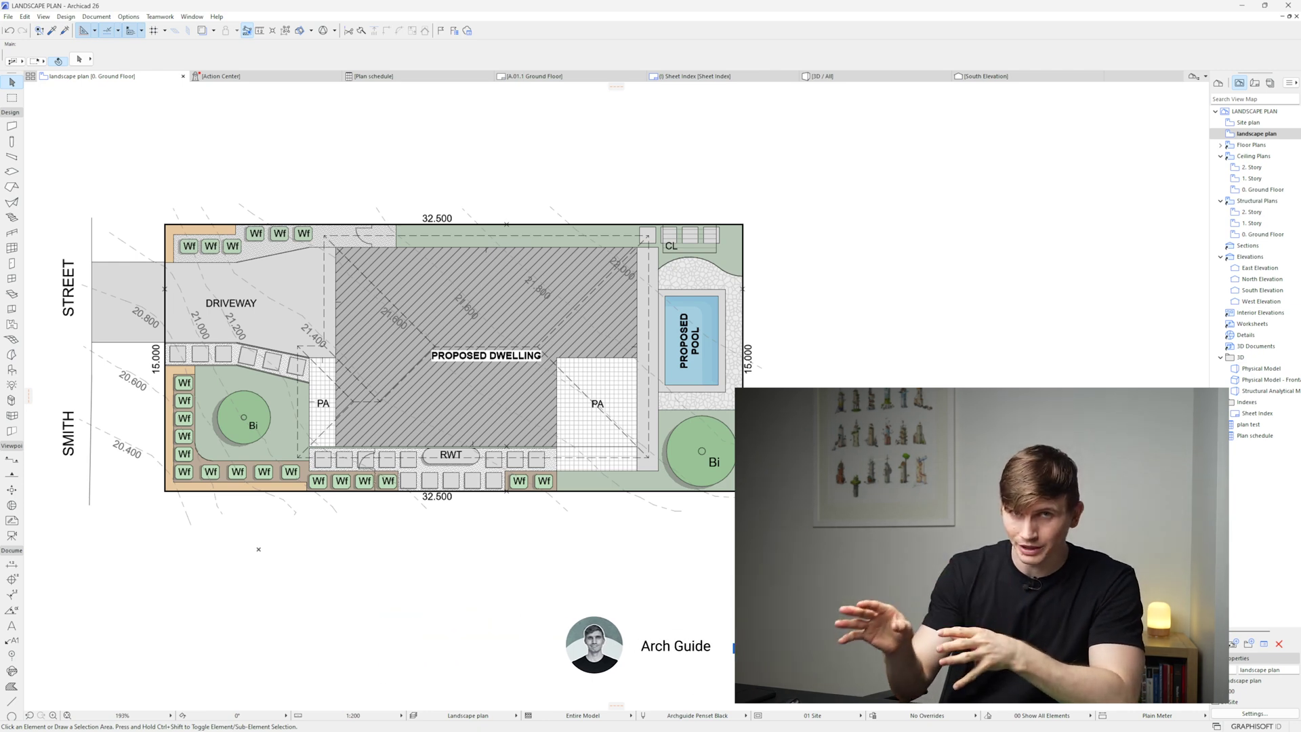
Step: Select the PROPOSED DWELLING text label on the landscape plan
click(484, 357)
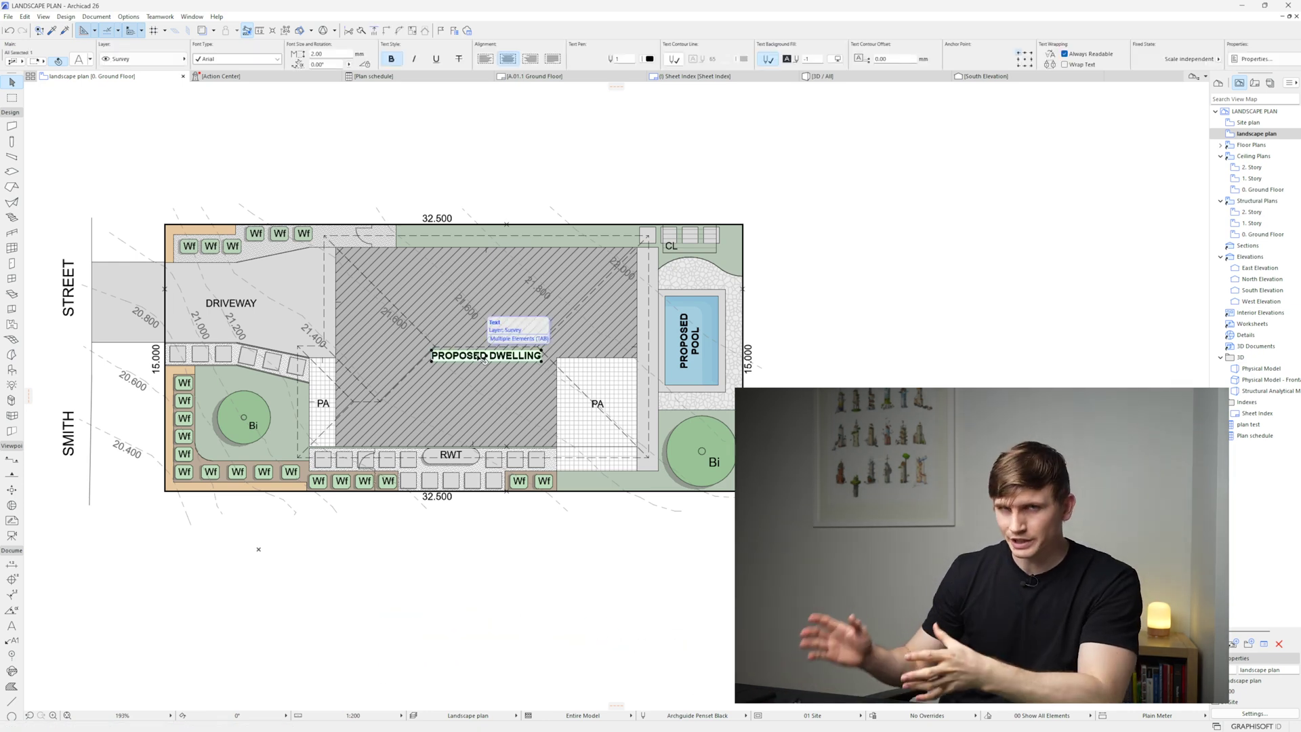